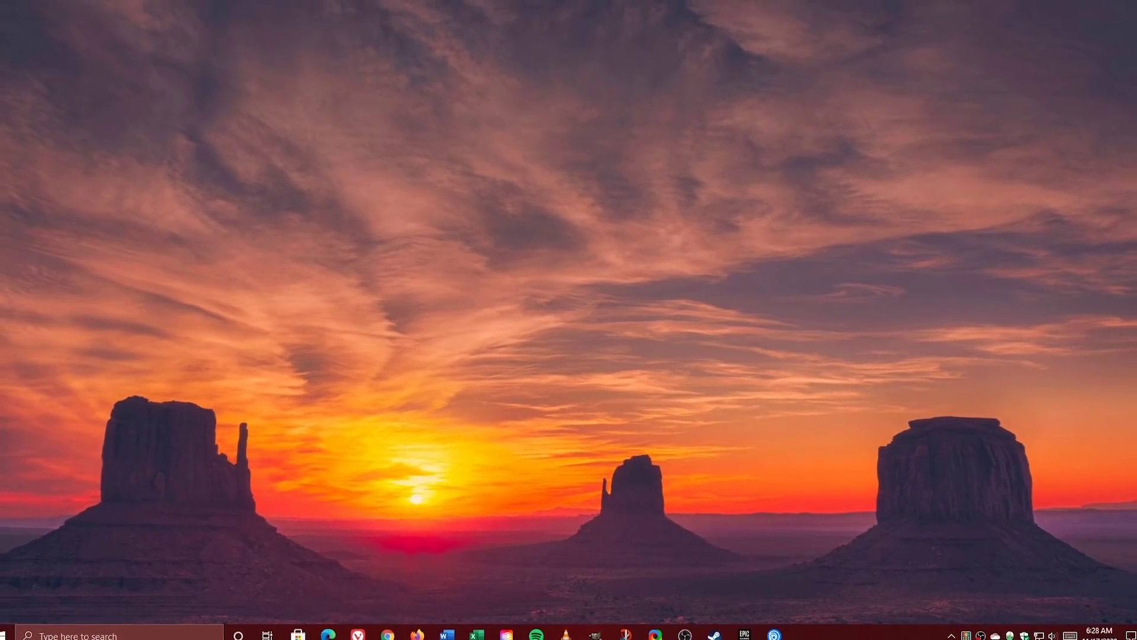
Open File Explorer on This PC with the Windows+E shortcut
key("super+e")
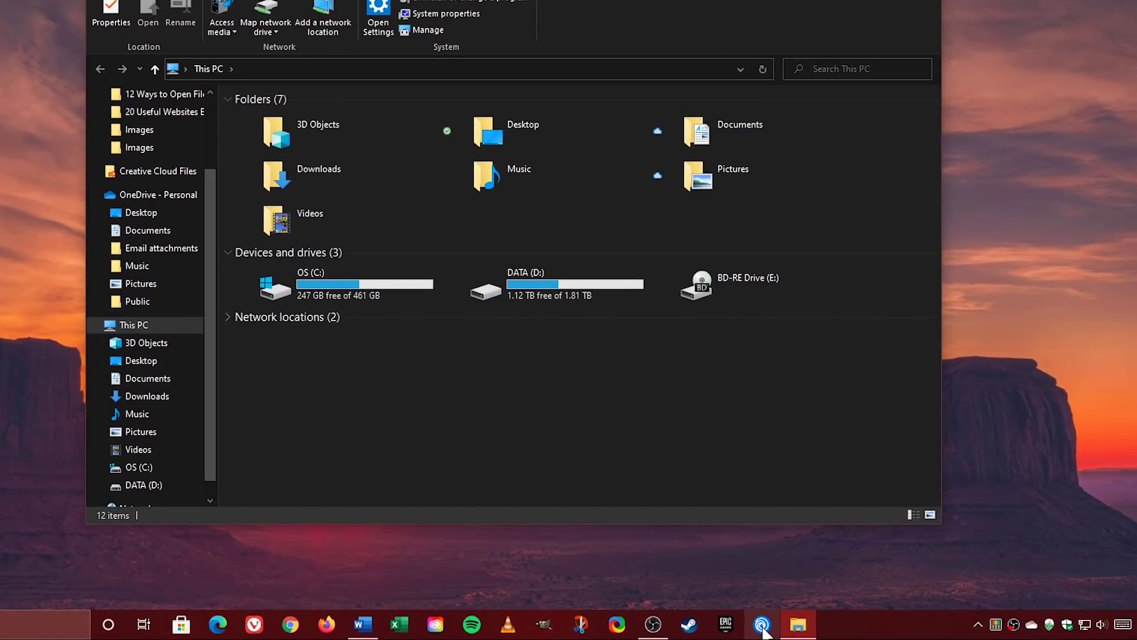
Pin File Explorer to the taskbar from its jump list and drag it next to Task View
right_click(804, 634)
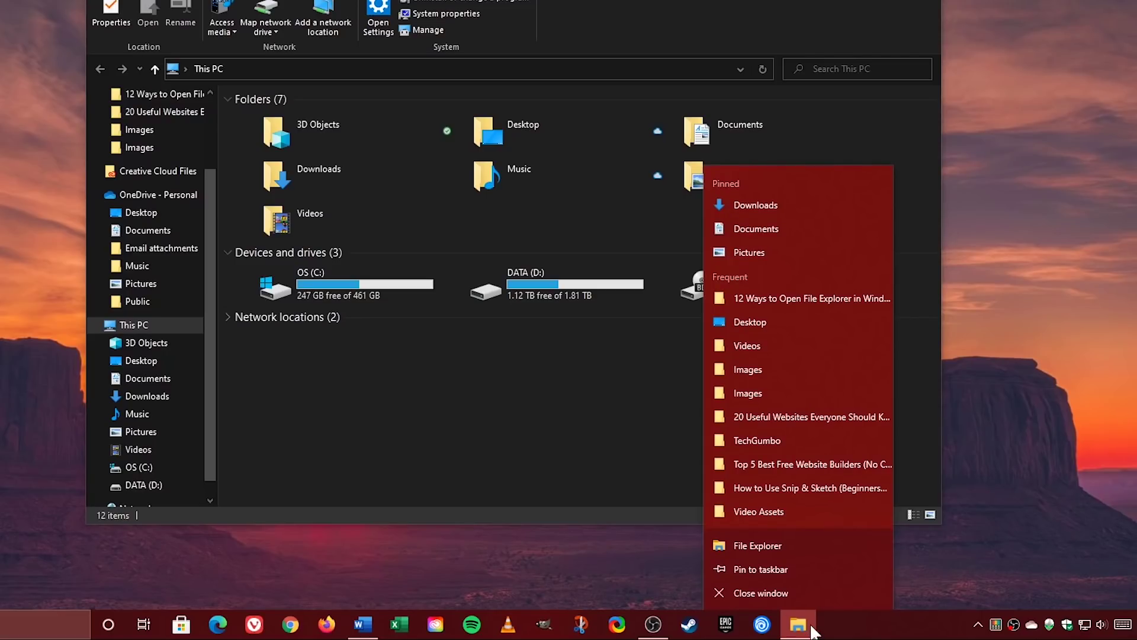
left_click(794, 572)
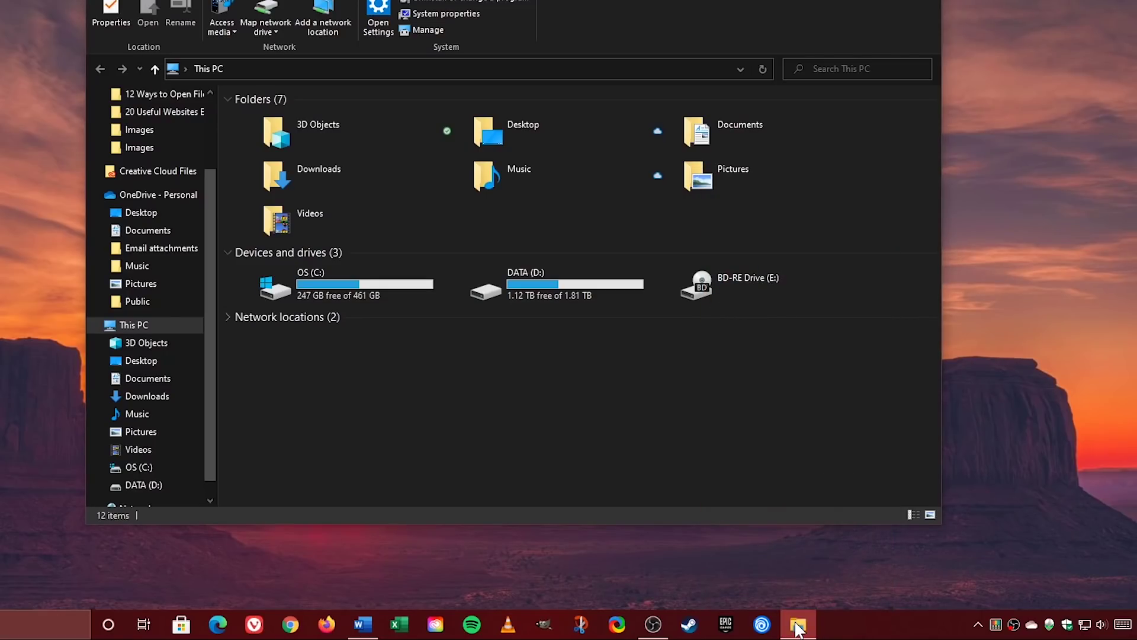
mouse_move(797, 630)
left_click_drag(797, 631, 196, 598)
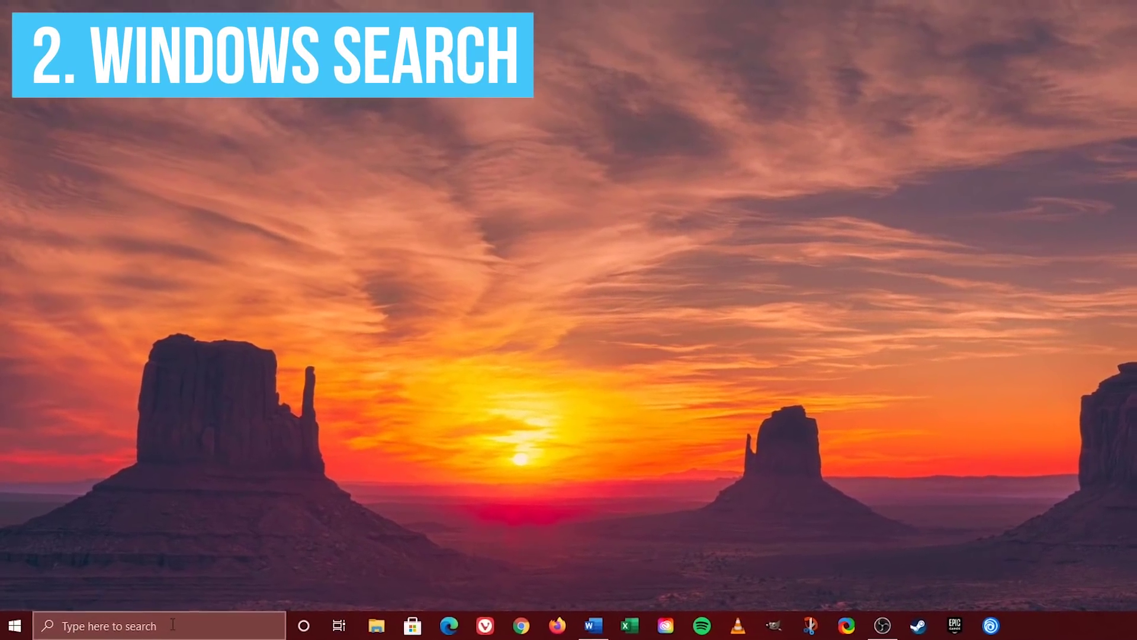
Search the taskbar for 'file exp' and open the File Explorer best match
left_click(143, 629)
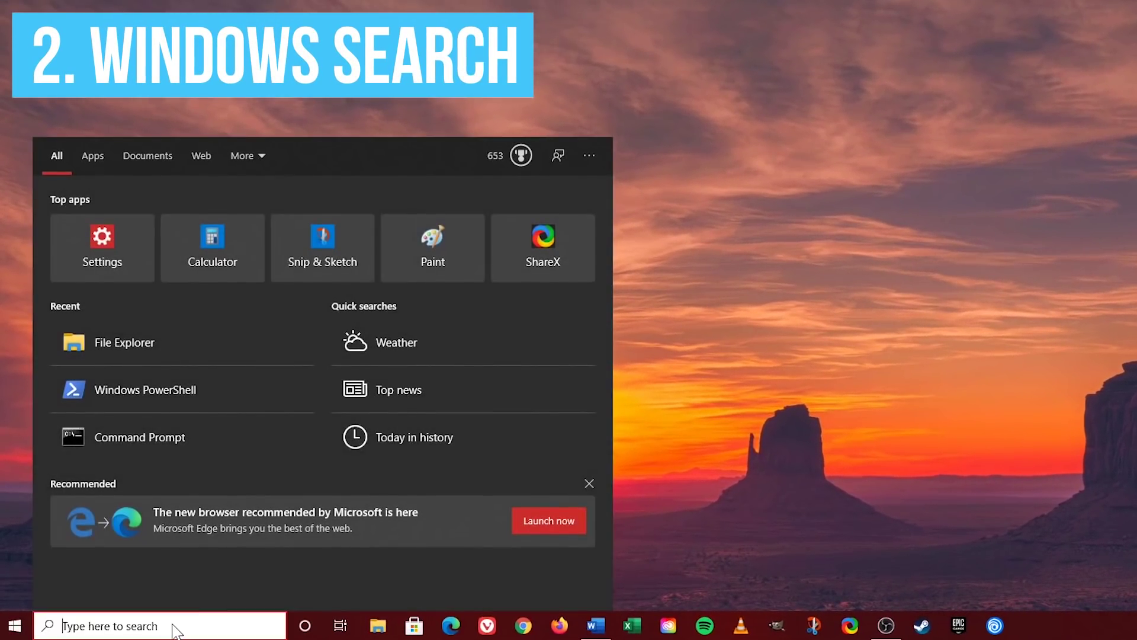
type("file")
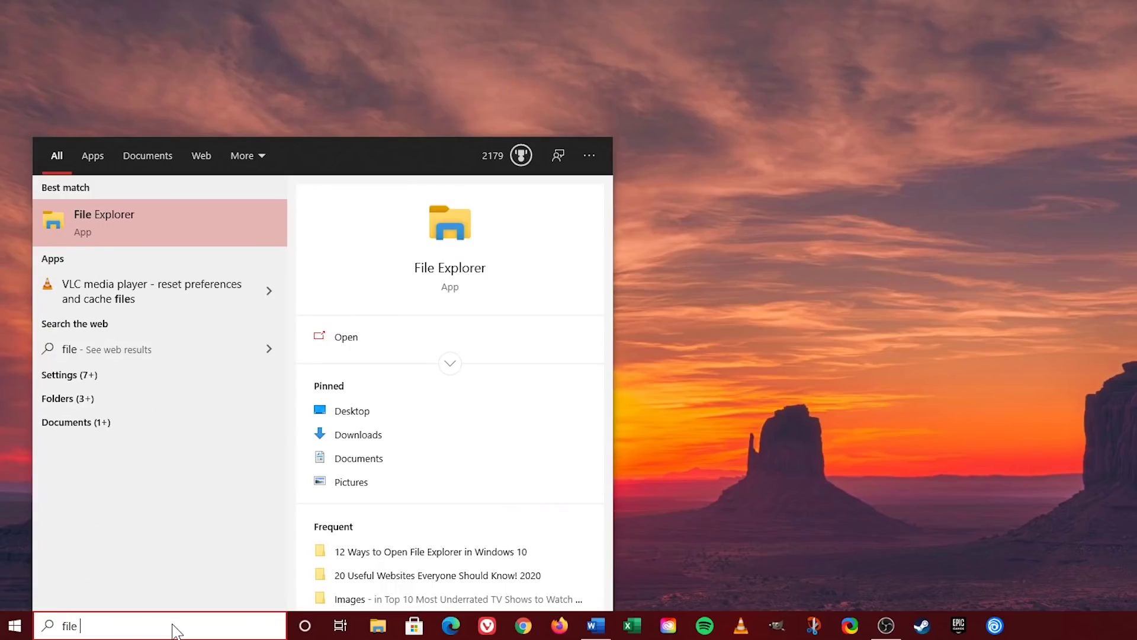
type(" explorer")
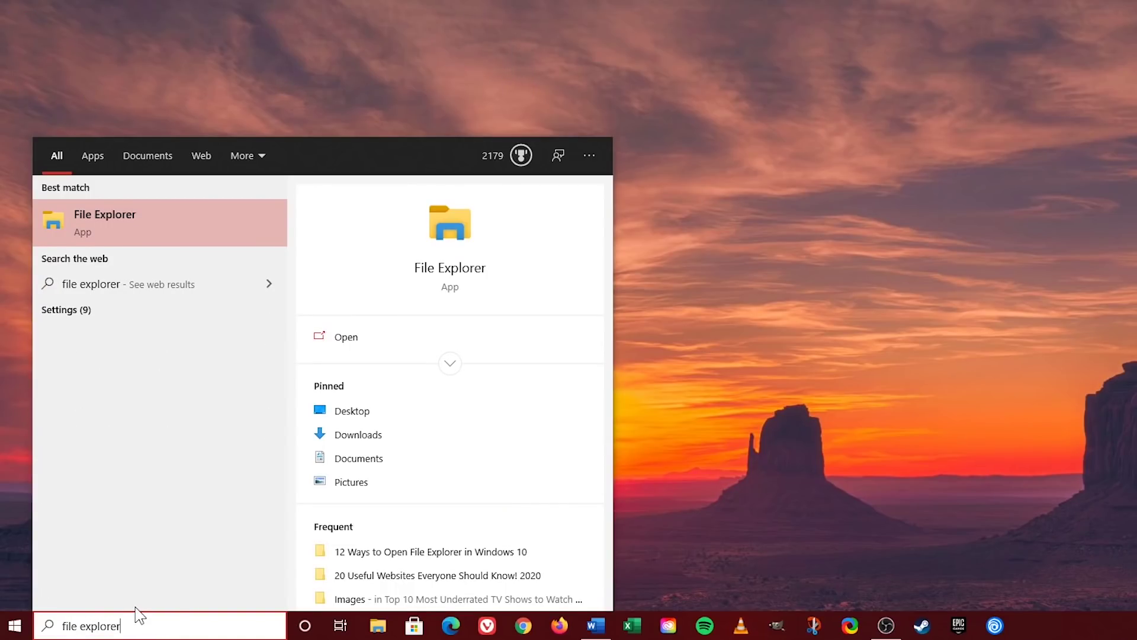
left_click(190, 222)
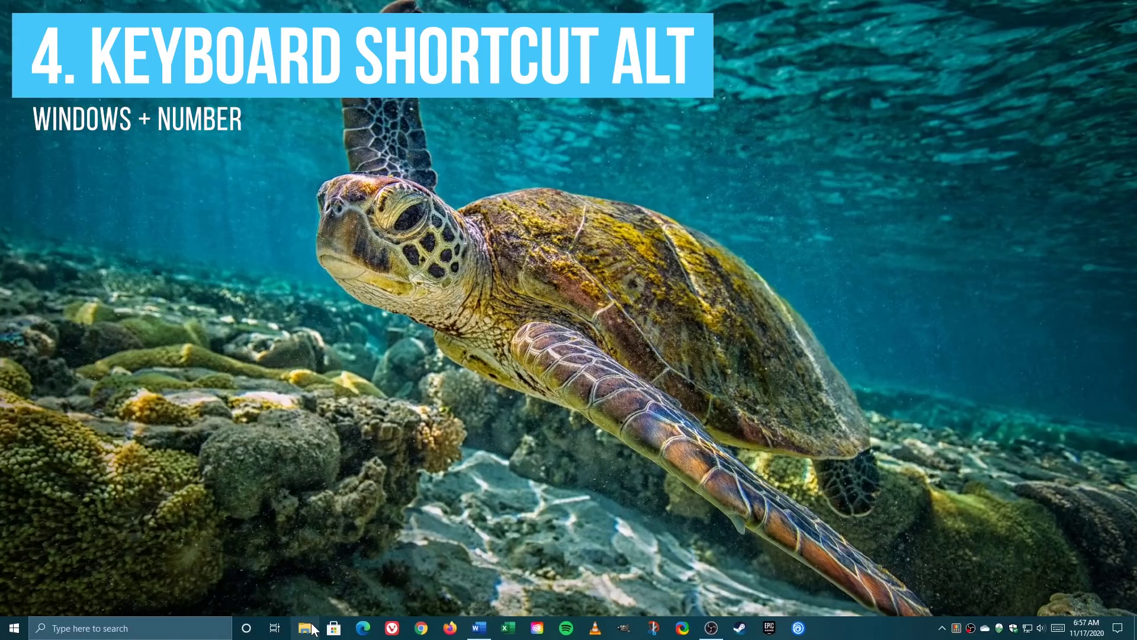
Show the Windows Shortcut Guide, then launch File Explorer with Windows+1
key("super")
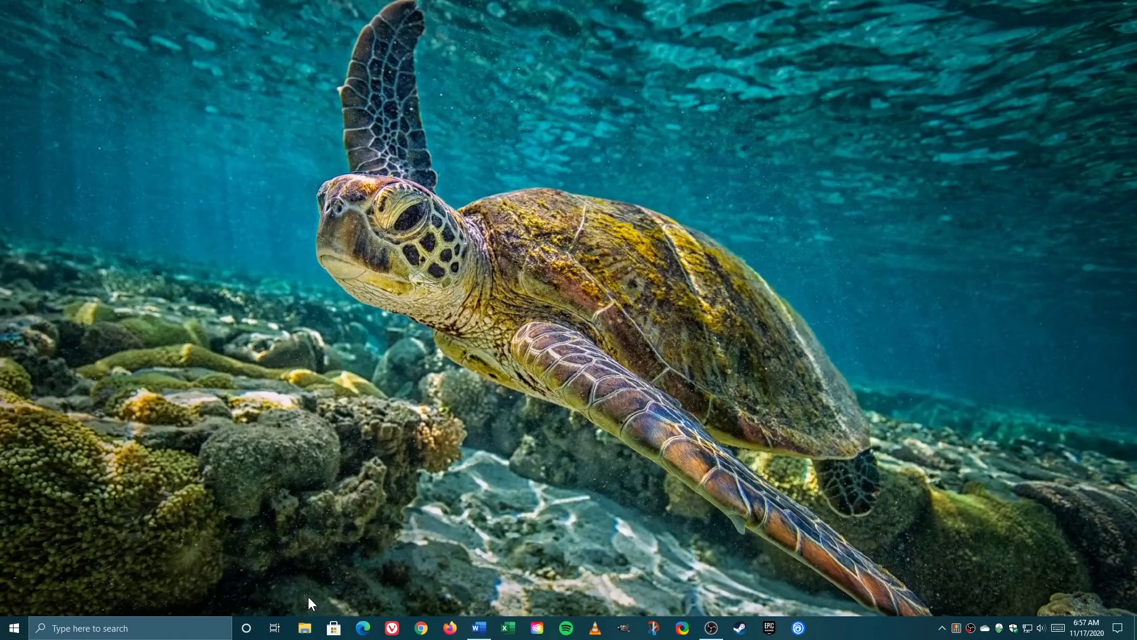
key("super+1")
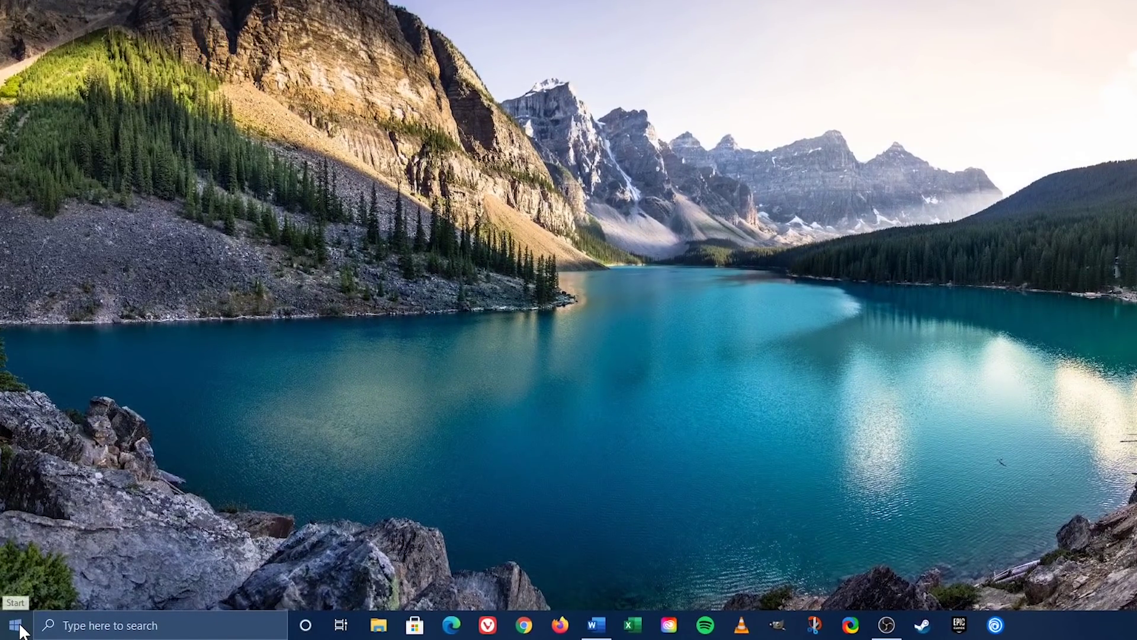
Launch File Explorer from Start's alphabet index under W > Windows System
left_click(17, 627)
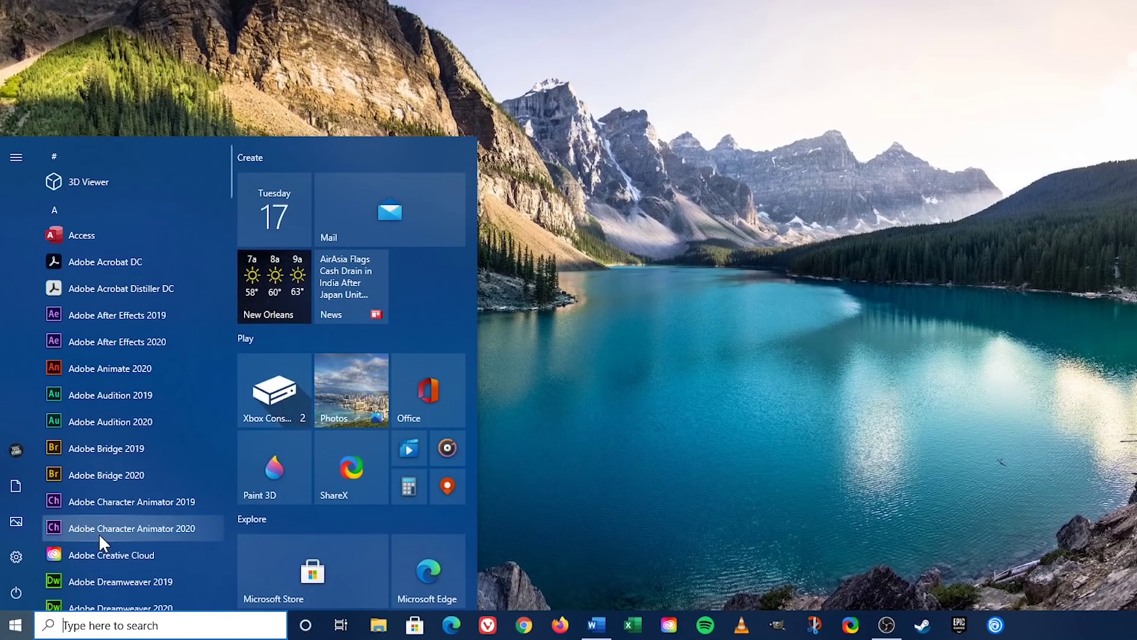
scroll(99, 533, "down", 2)
scroll(99, 536, "up", 2)
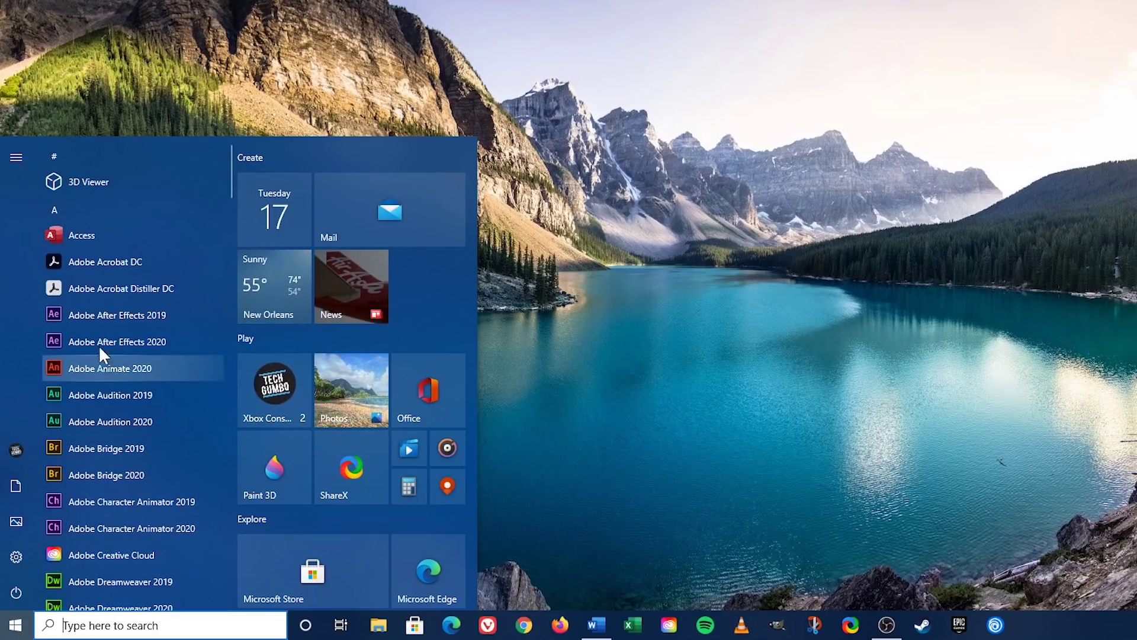
left_click(80, 211)
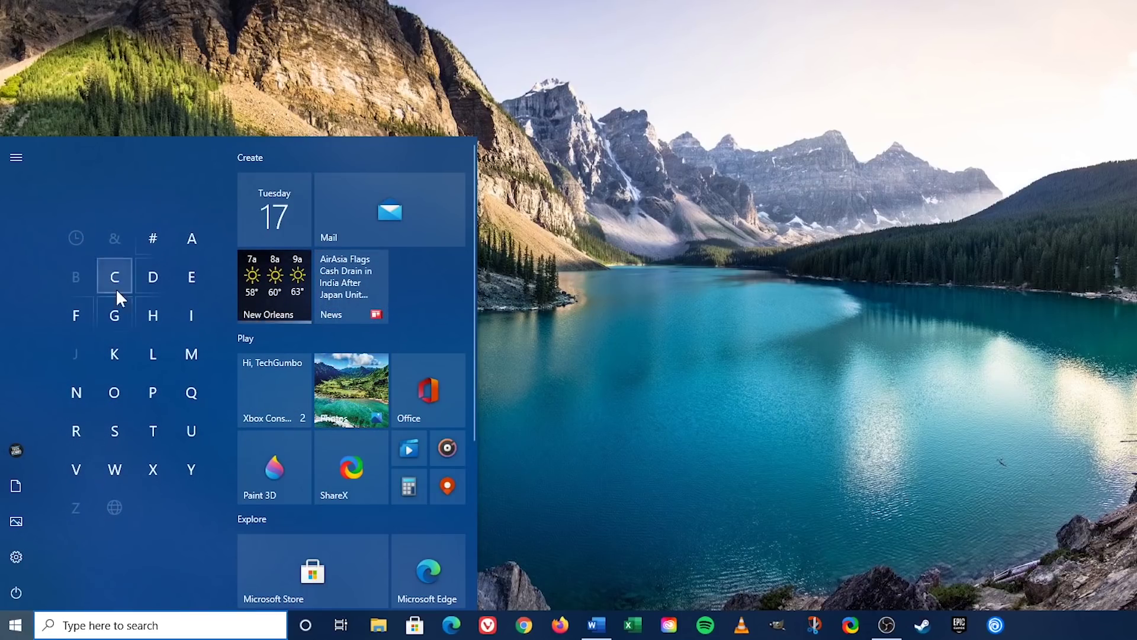
left_click(112, 465)
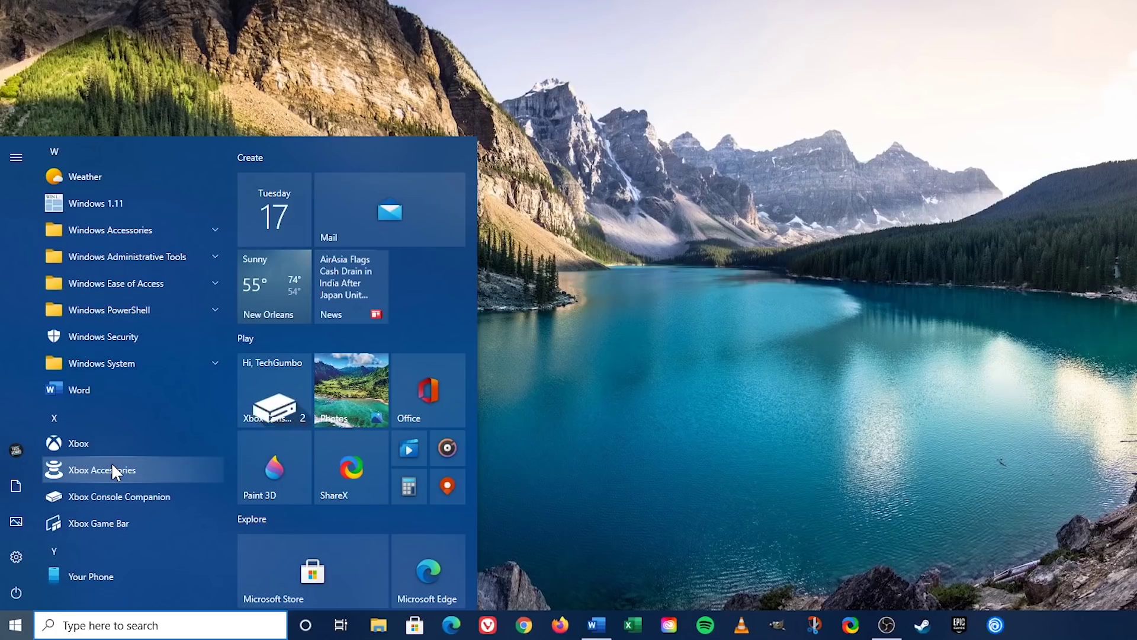
left_click(137, 363)
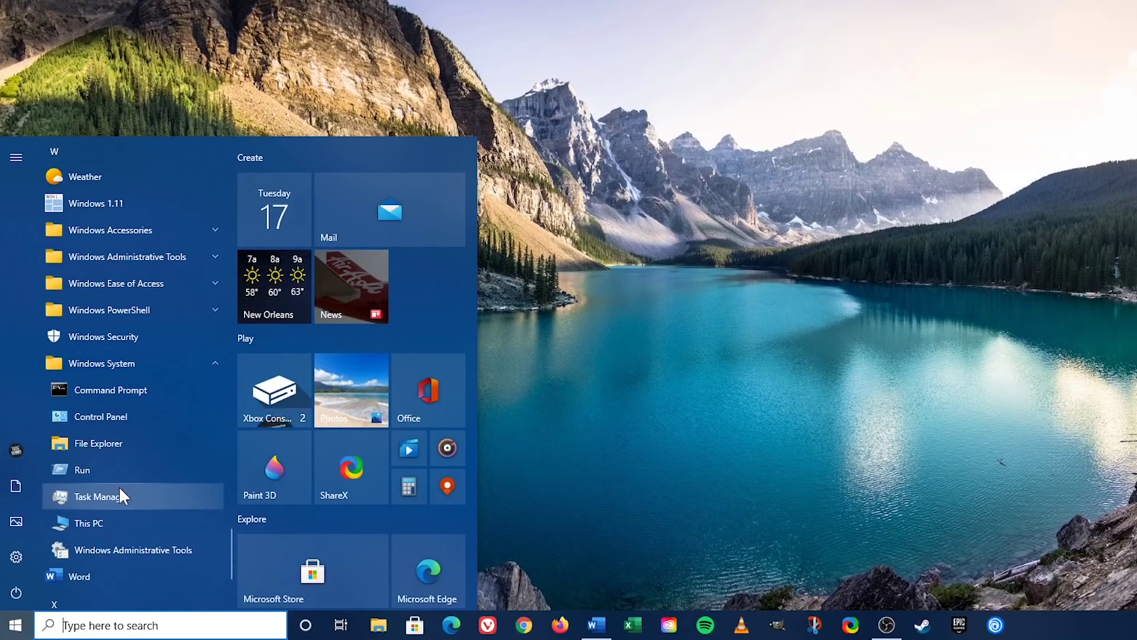
left_click(126, 443)
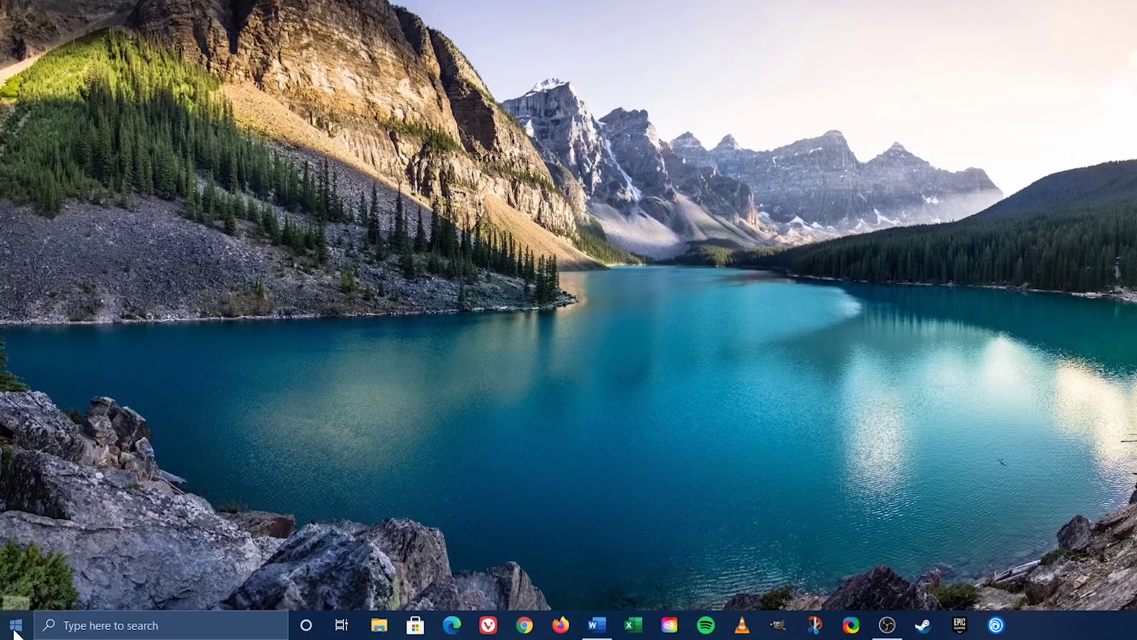
Search 'file e', pin File Explorer to Start from its expanded actions, and view the new tile
left_click(15, 629)
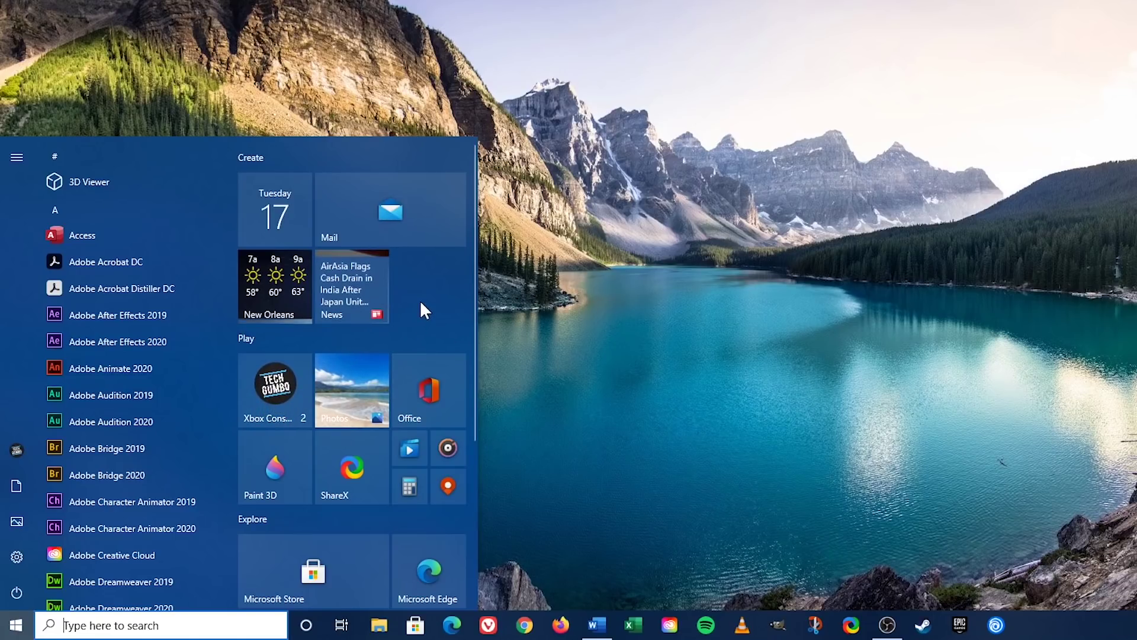
left_click(191, 627)
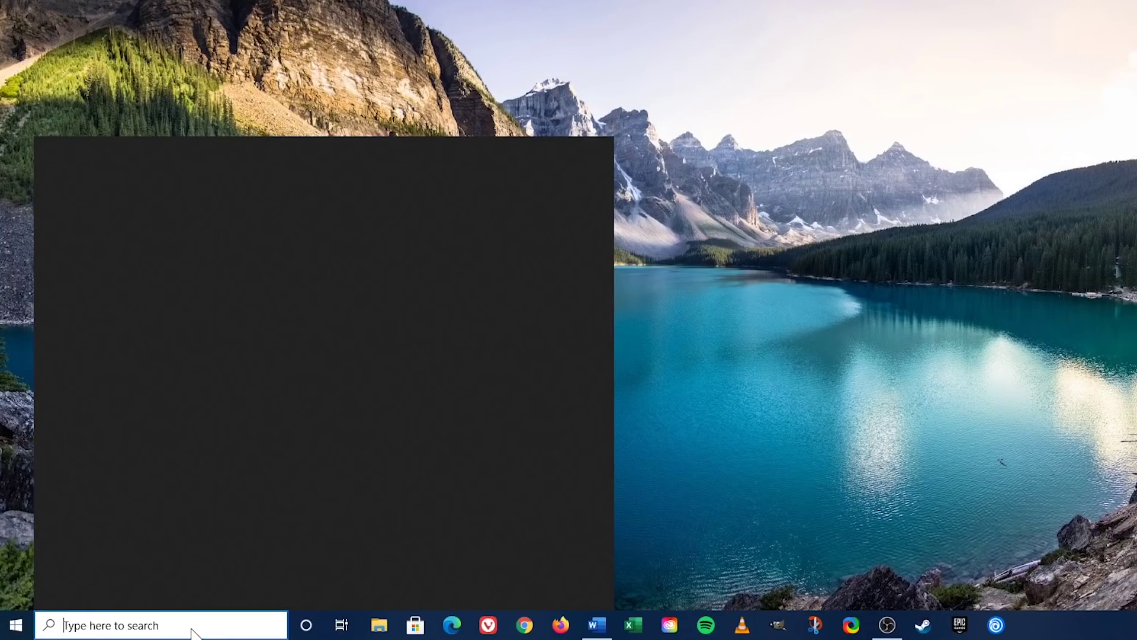
type("file explorer")
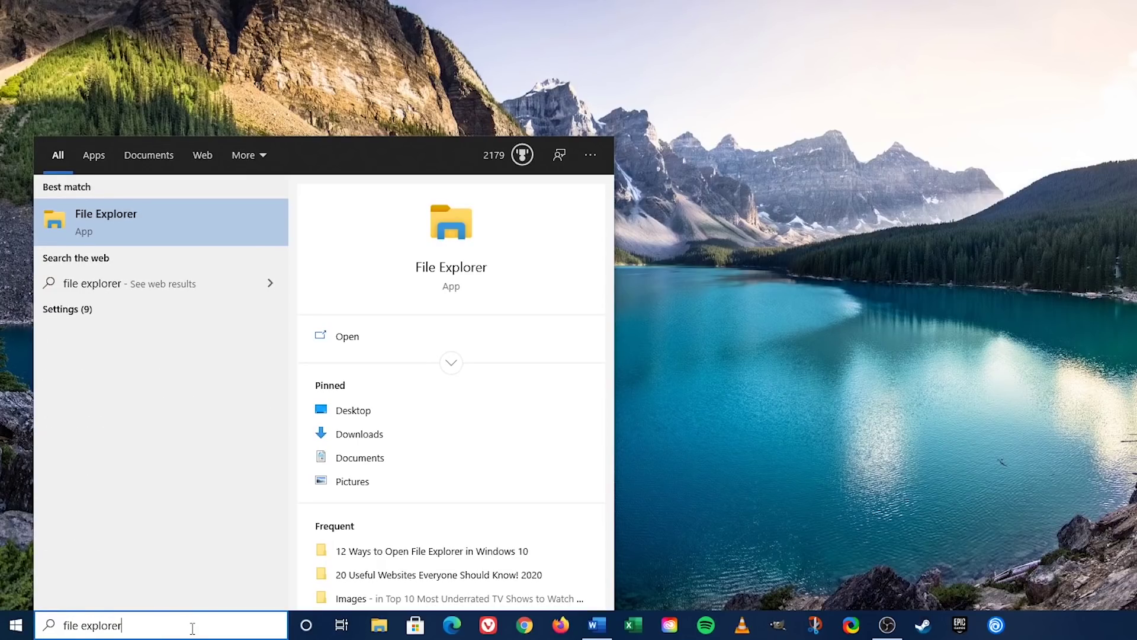
left_click(452, 364)
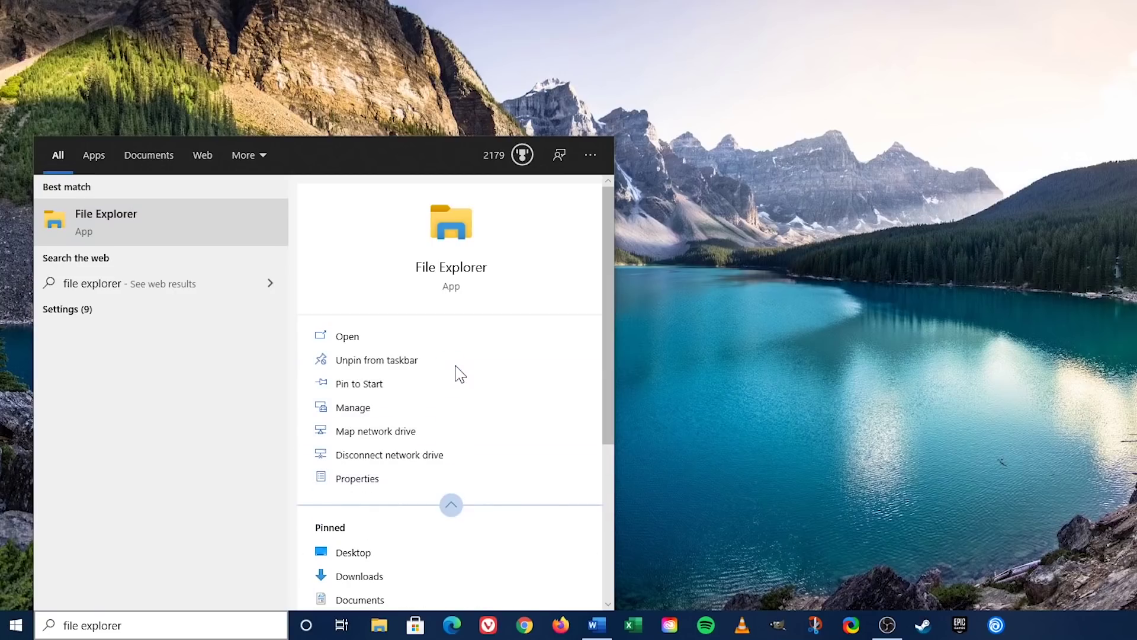
left_click(417, 391)
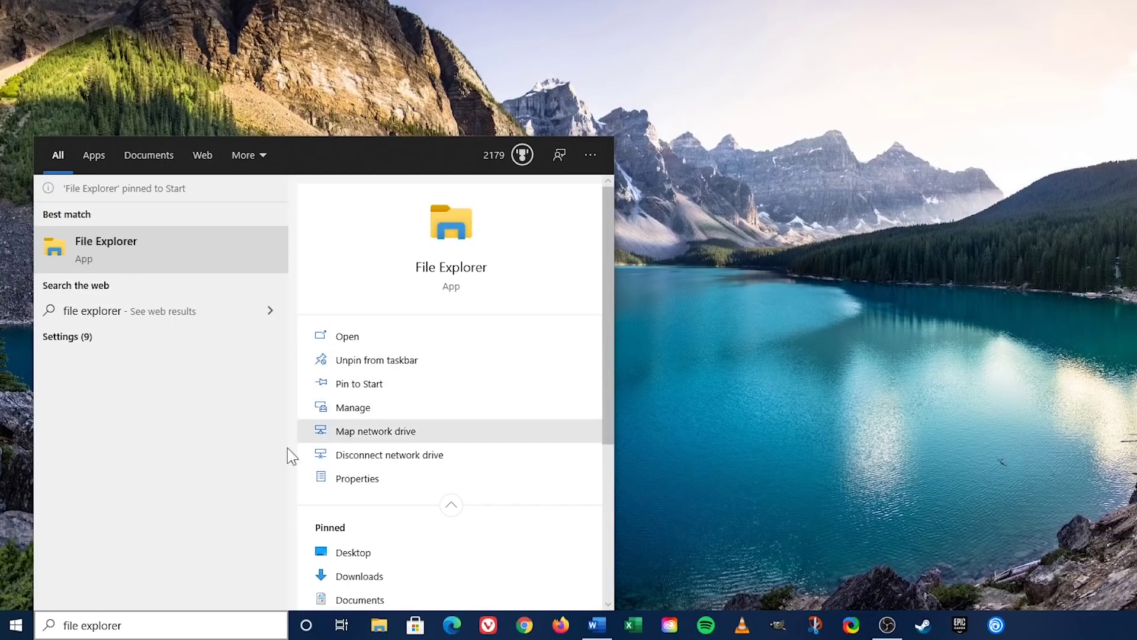
left_click(16, 625)
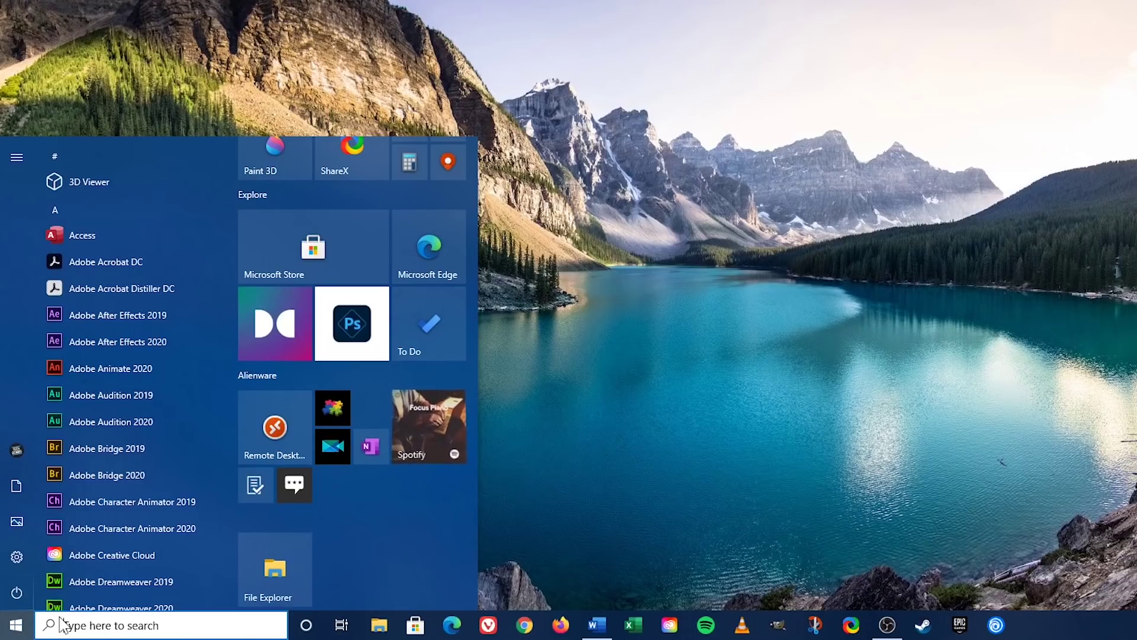
Drag the File Explorer tile into the Create group beside News and open Explorer from it
left_click(288, 572)
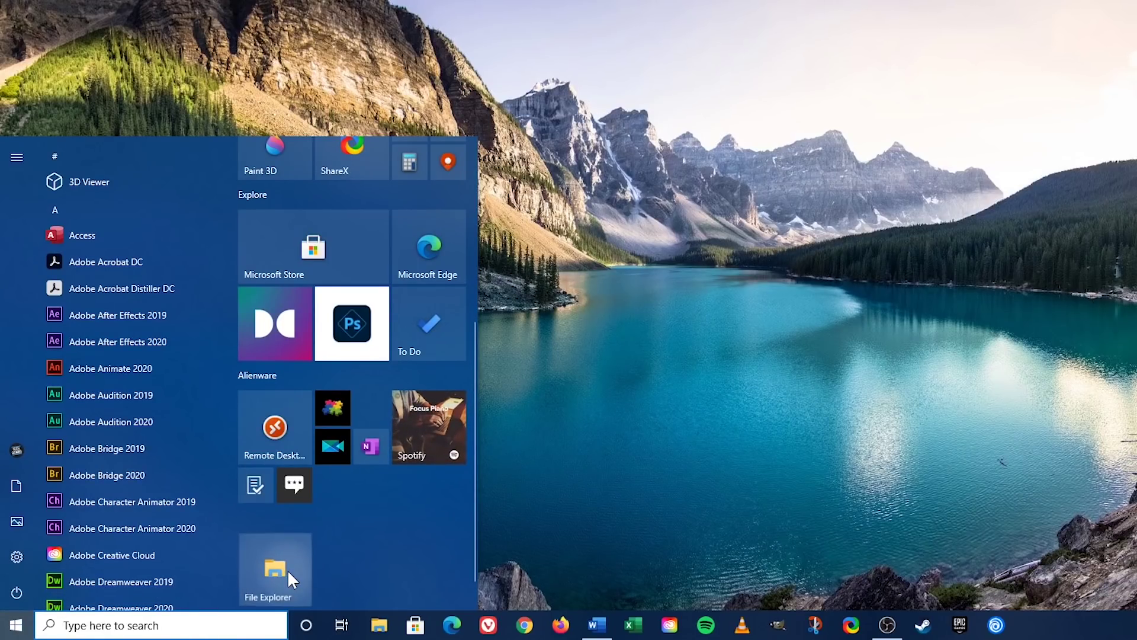
left_click_drag(290, 574, 441, 281)
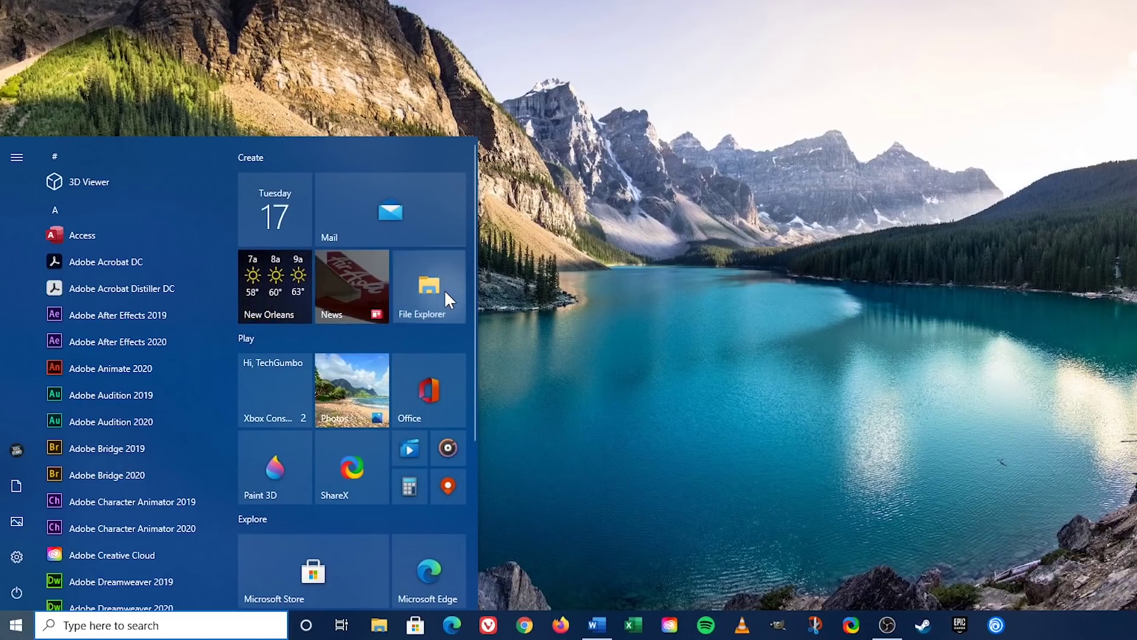
left_click(444, 290)
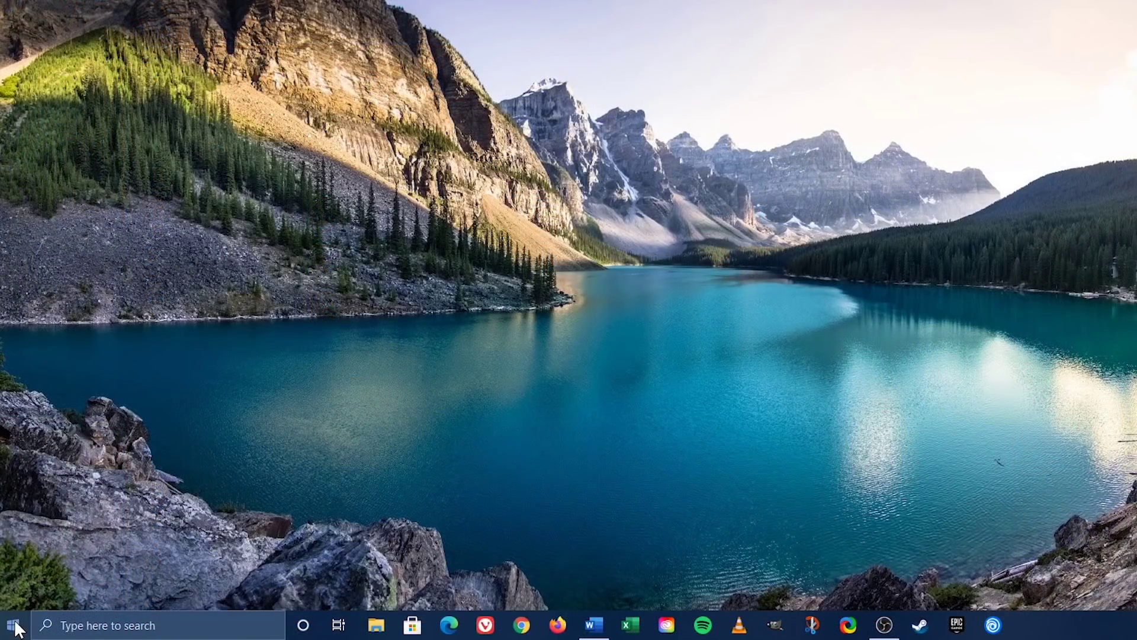
Open and dismiss the Start menu, then bring up the desktop context menu
left_click(14, 627)
mouse_move(16, 548)
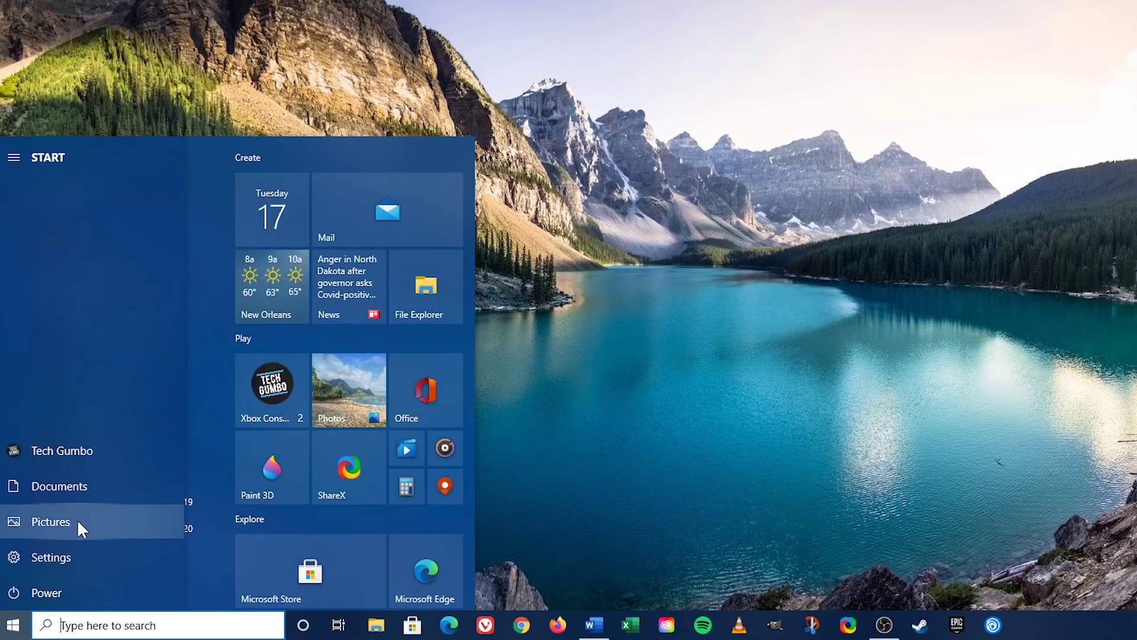
left_click(672, 449)
right_click(675, 442)
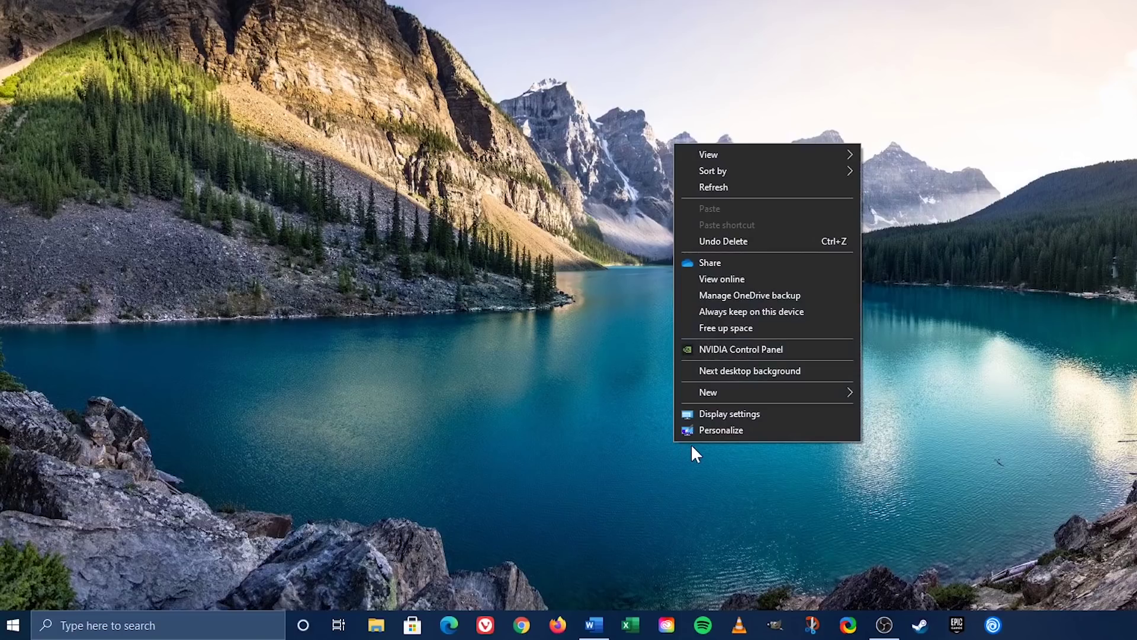
In Personalization > Start > Choose which folders appear on Start, turn File Explorer On
left_click(720, 430)
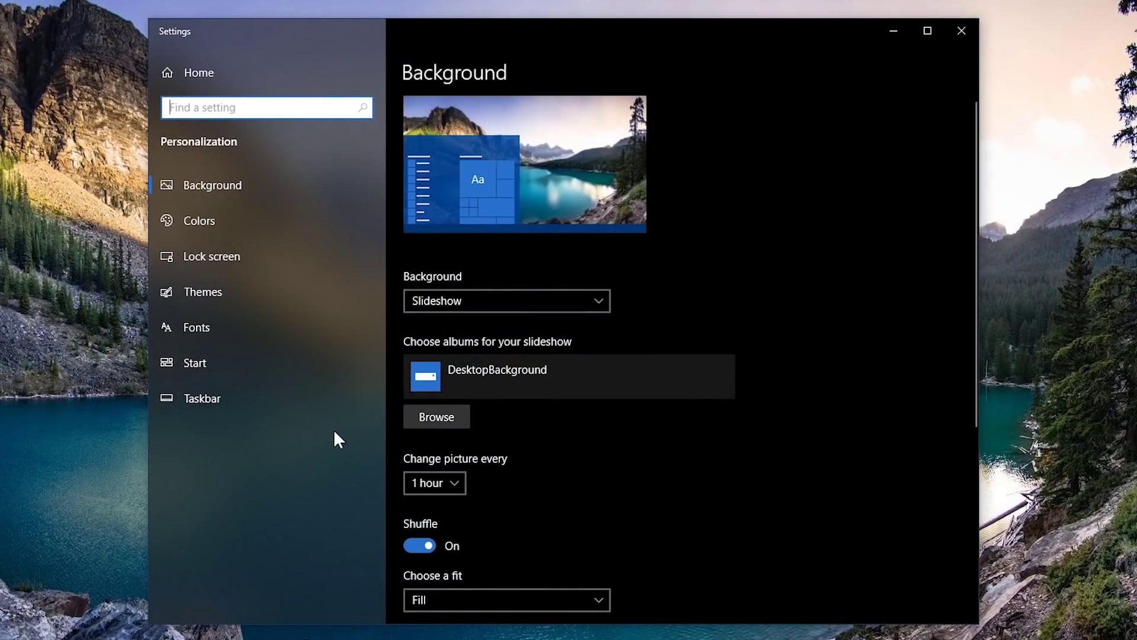
left_click(236, 362)
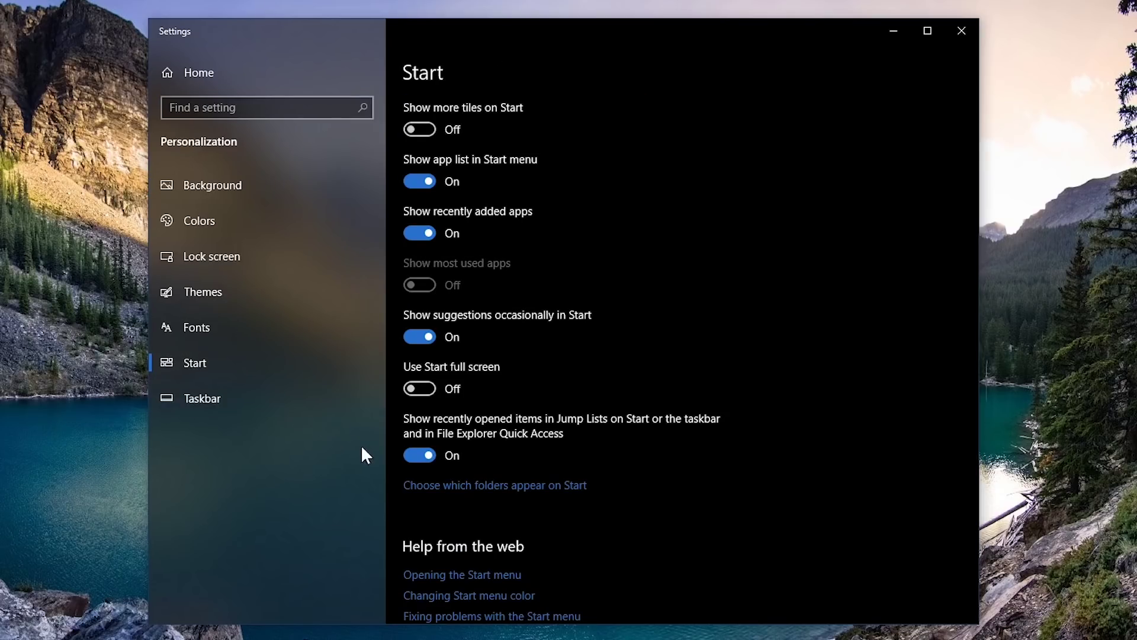
left_click(464, 493)
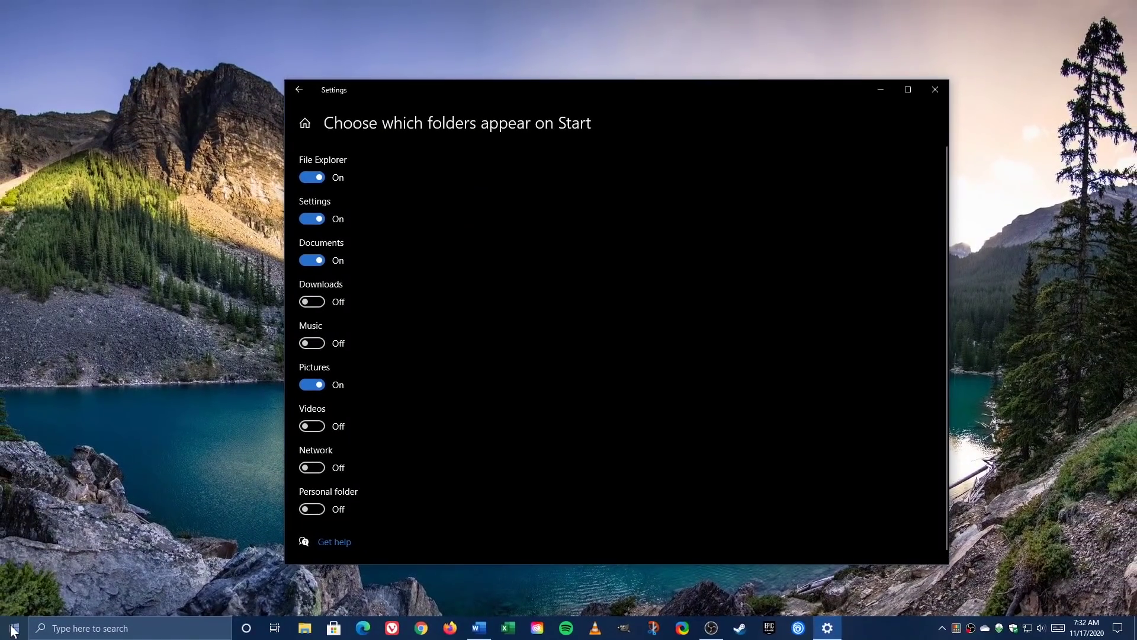
Open This PC from the new File Explorer entry in the Start menu
left_click(13, 628)
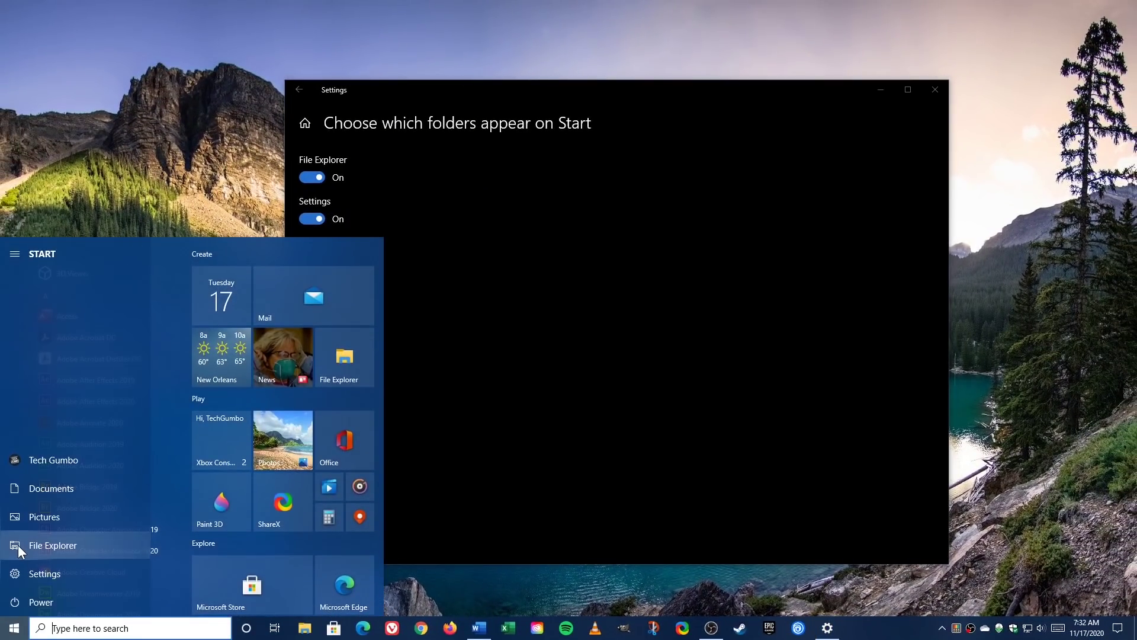
left_click(95, 546)
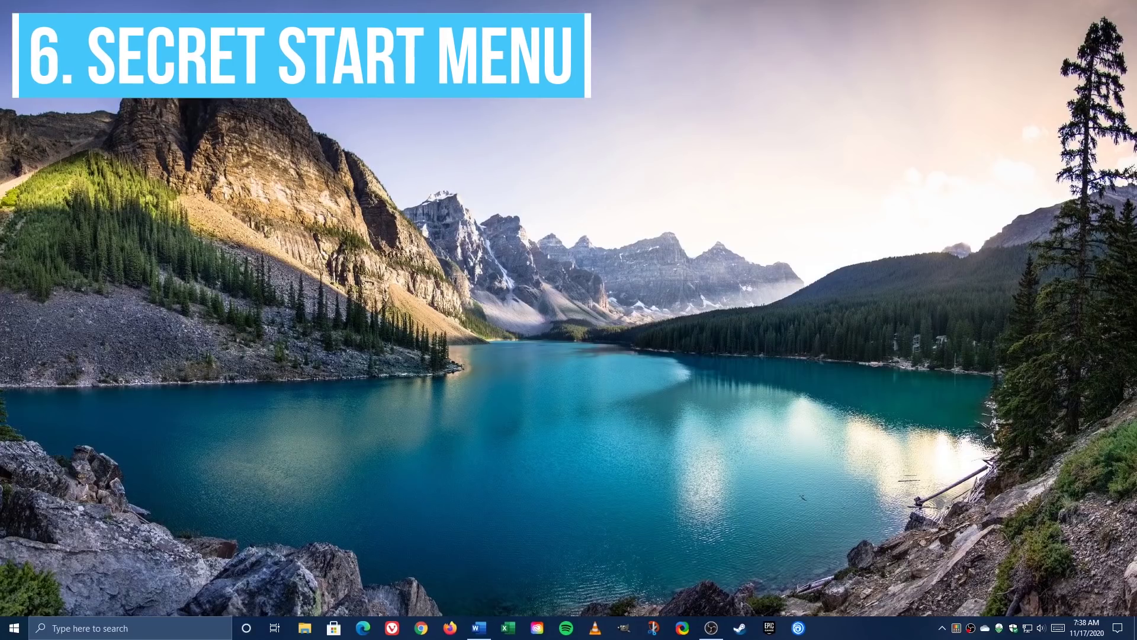
key("super+x")
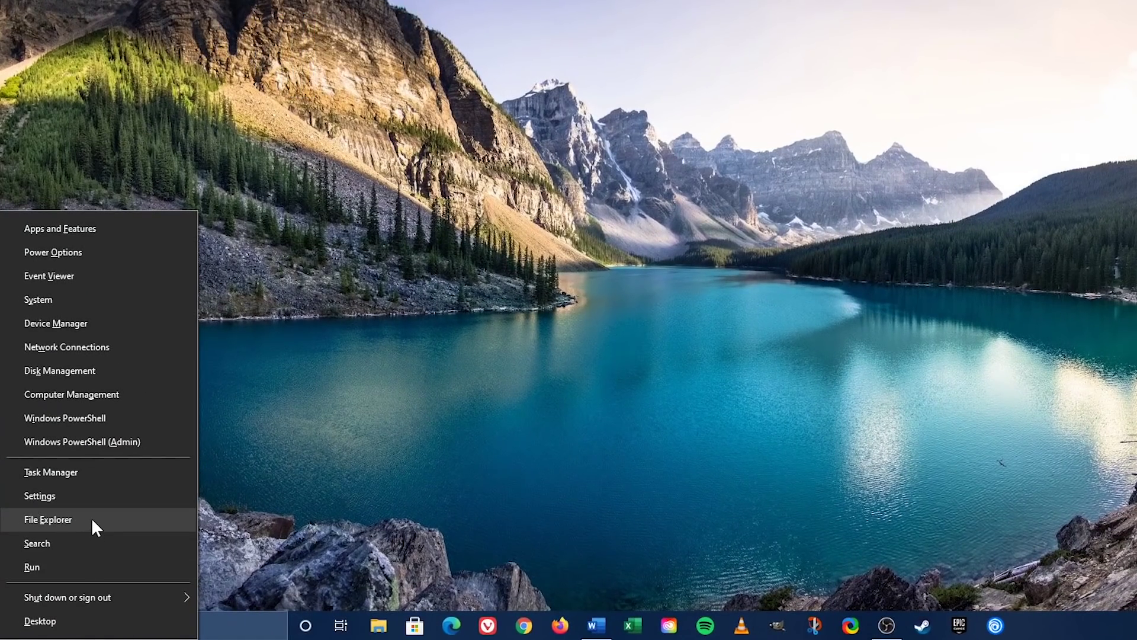
Open This PC from the Win+X menu, close it, and reopen it by right-clicking Start
left_click(92, 519)
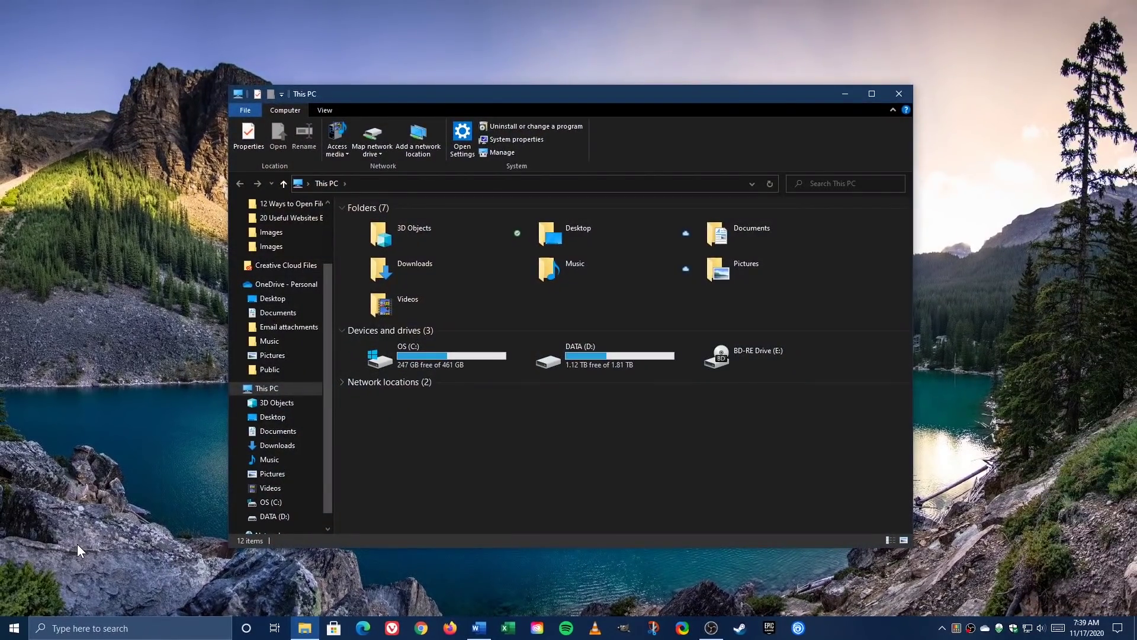
left_click(910, 98)
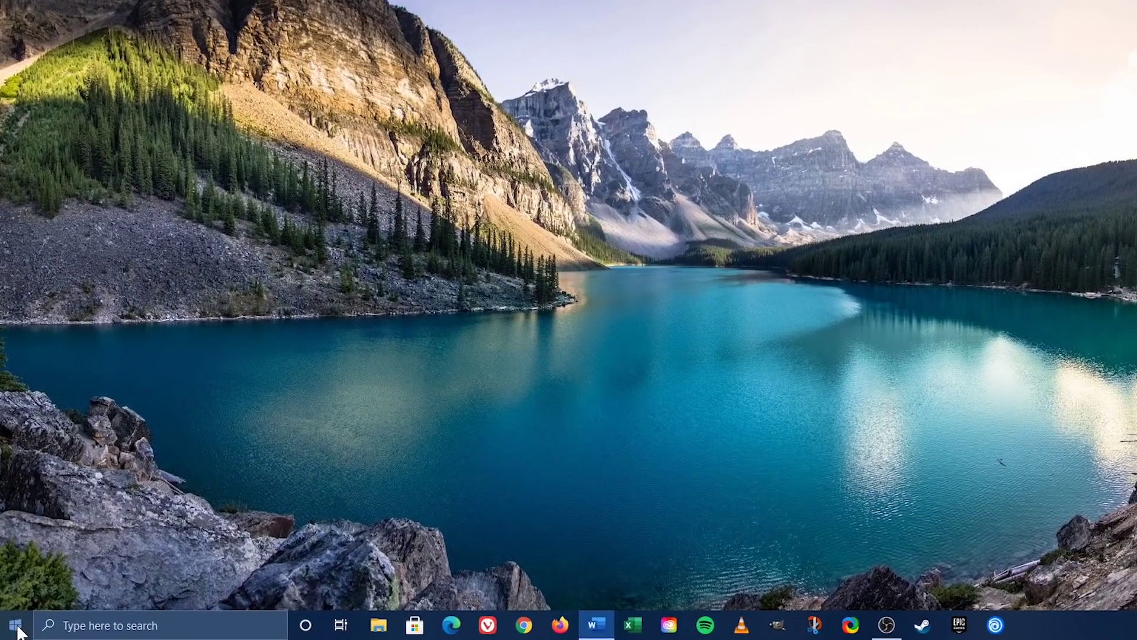
right_click(18, 631)
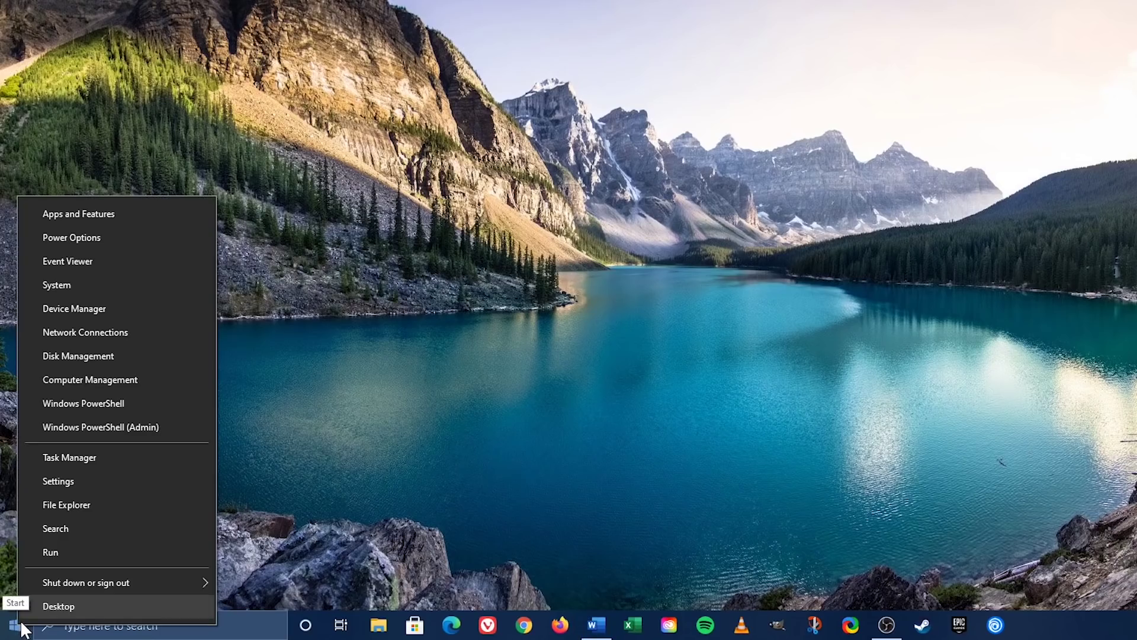
left_click(123, 503)
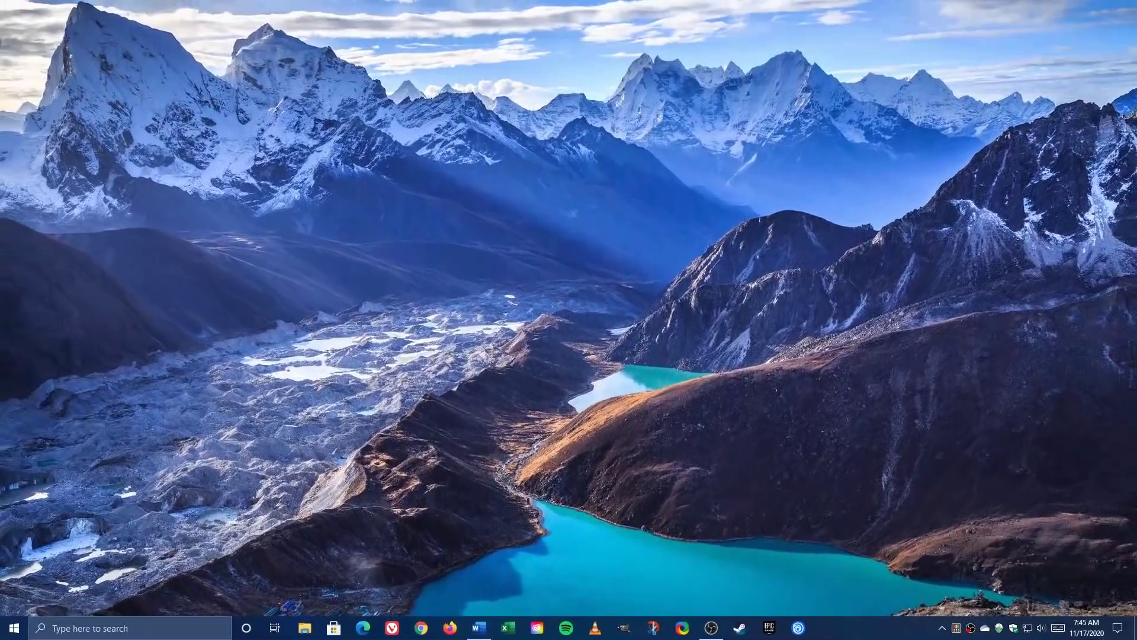
Drag File Explorer from Start's W > Windows System folder onto the desktop and open This PC with it
left_click_drag(202, 170, 543, 202)
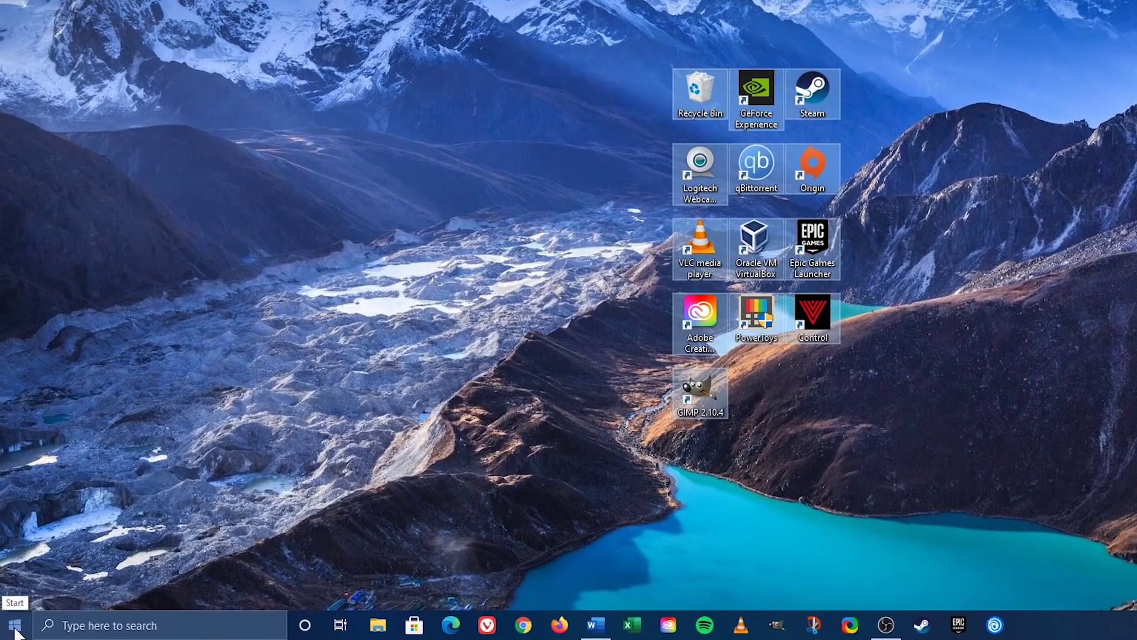
left_click(14, 627)
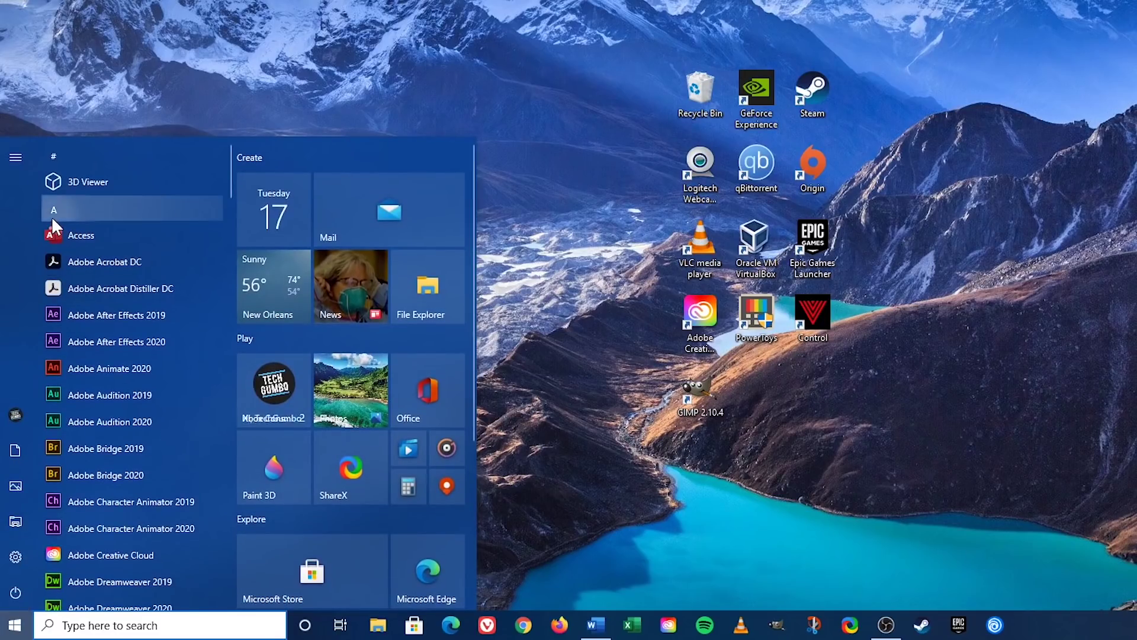
left_click(51, 215)
left_click(109, 385)
left_click(115, 367)
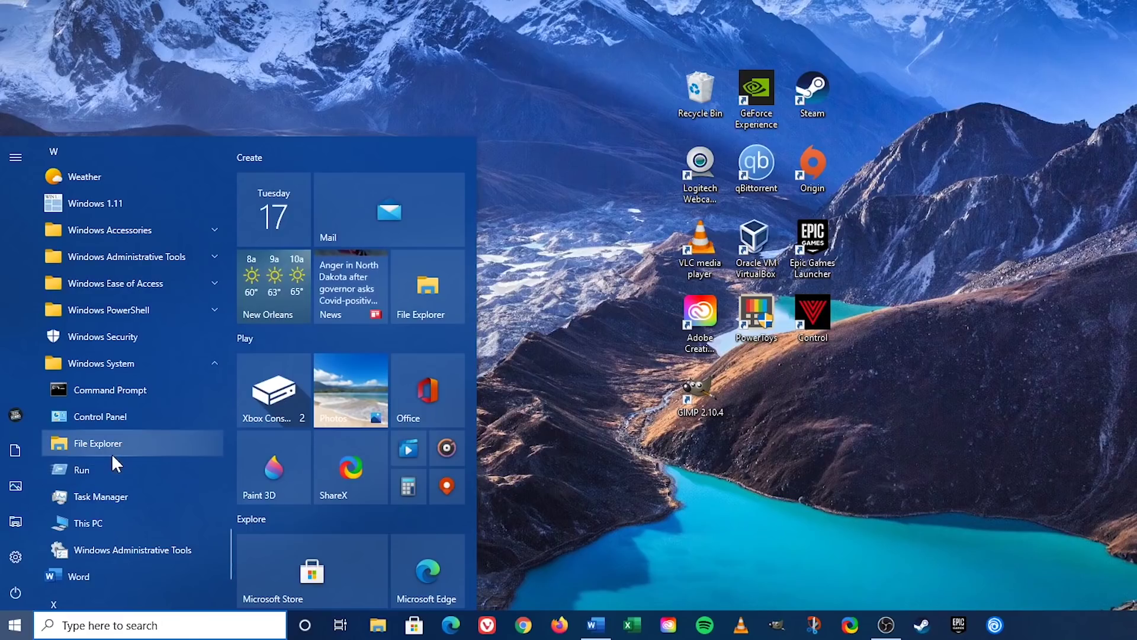
left_click_drag(119, 441, 807, 404)
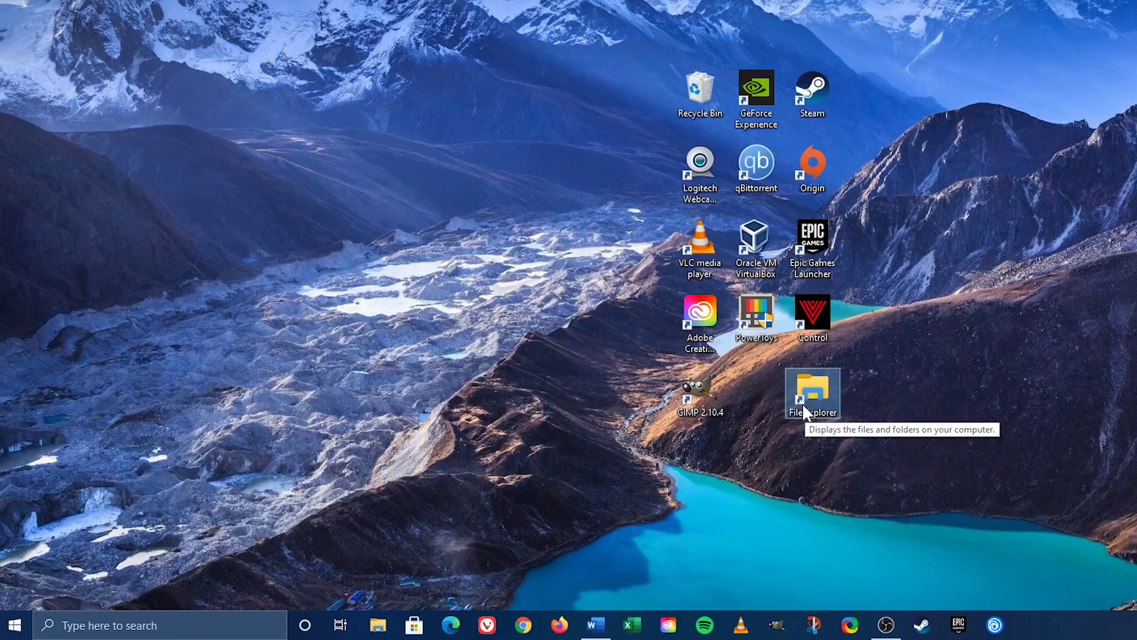
double_click(805, 406)
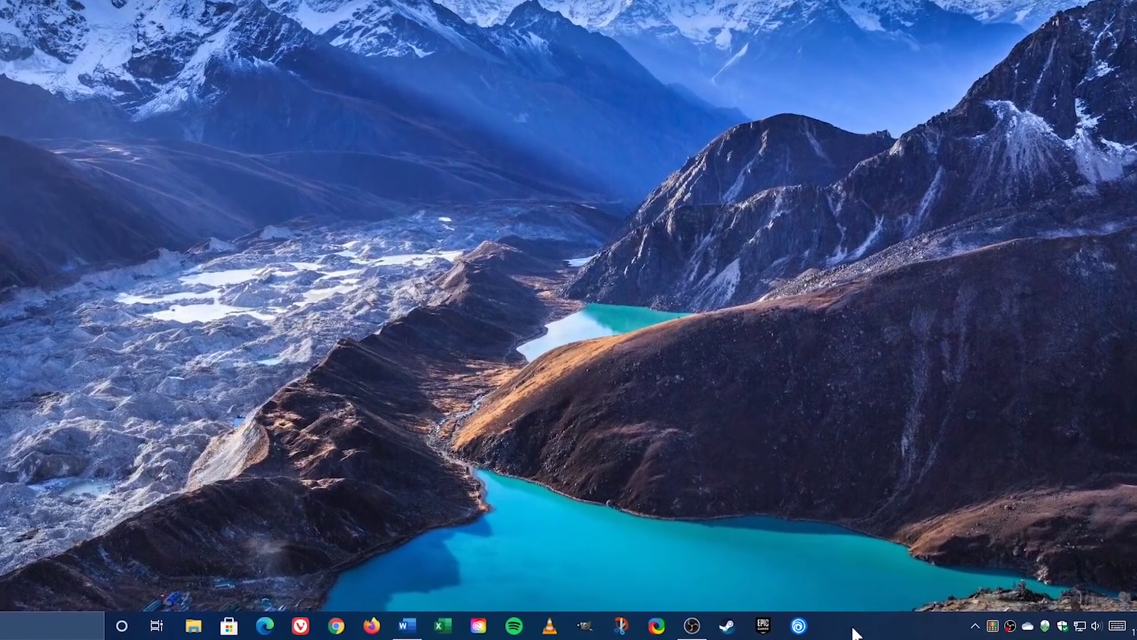
Open Task Manager from the taskbar menu and look through its Performance, Startup and Processes tabs
right_click(848, 631)
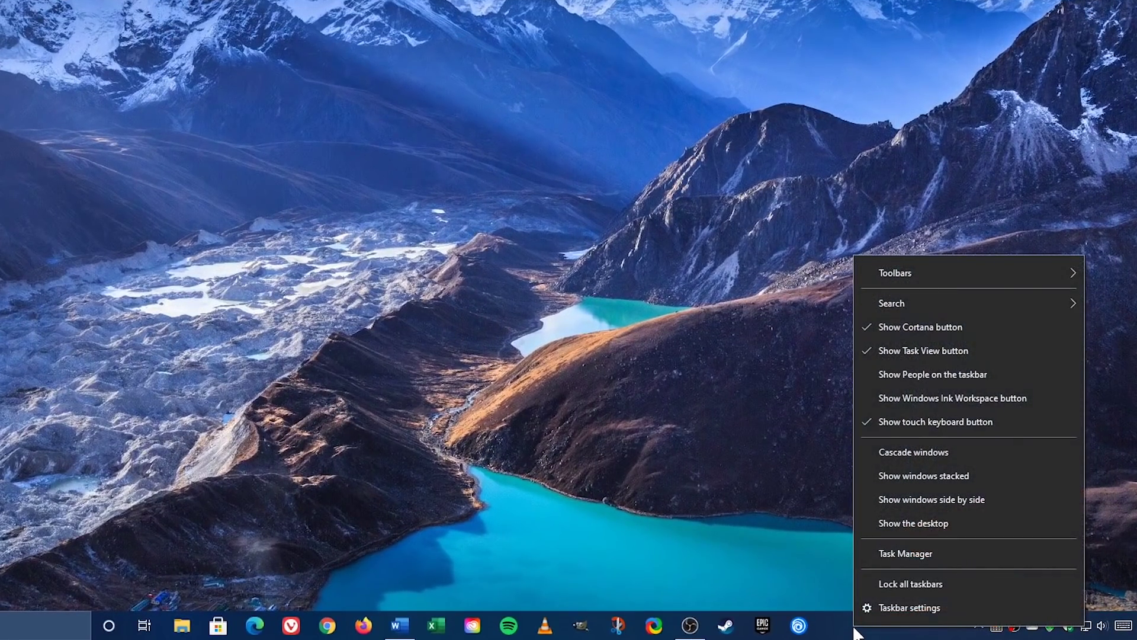
left_click(967, 552)
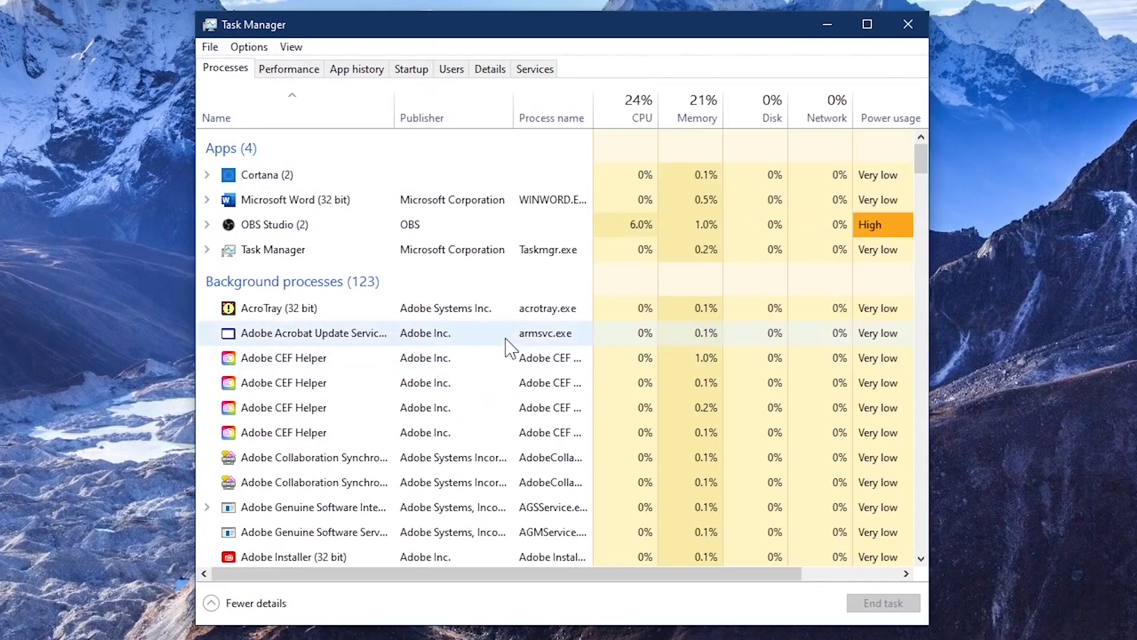
left_click(284, 70)
left_click(413, 71)
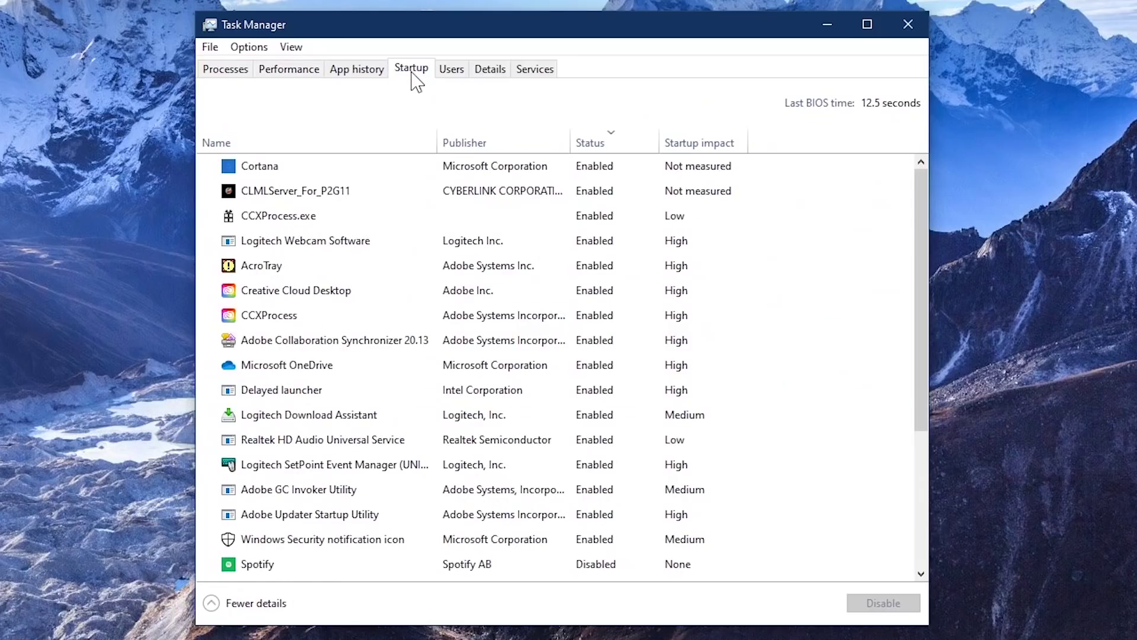
left_click(242, 81)
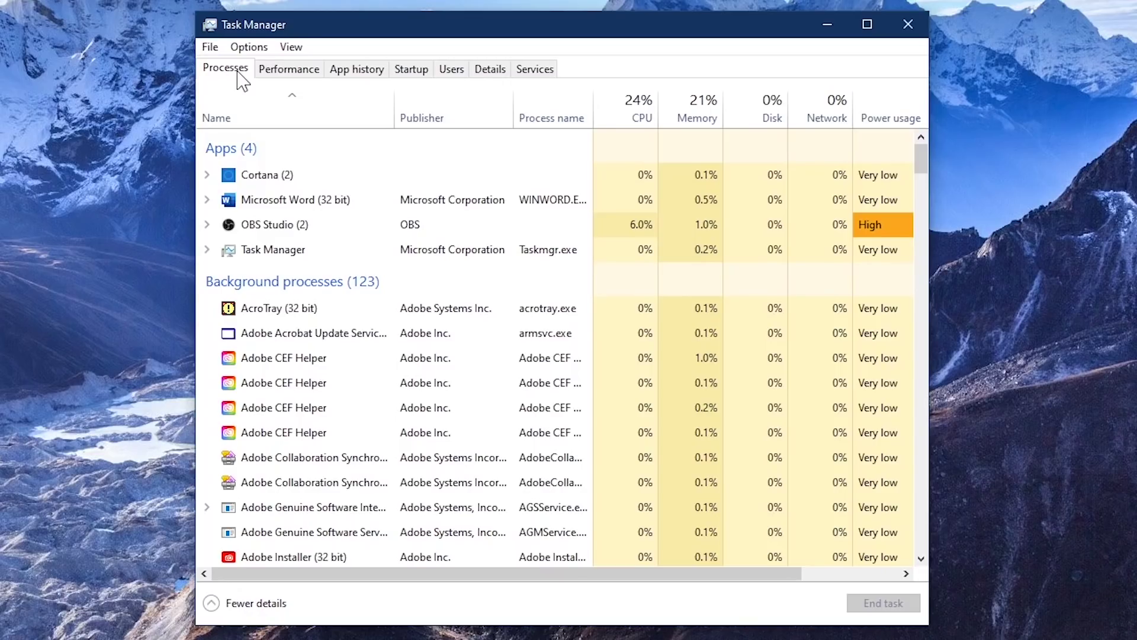
Run 'explorer' as a new task from Task Manager's File menu to open This PC
left_click(211, 50)
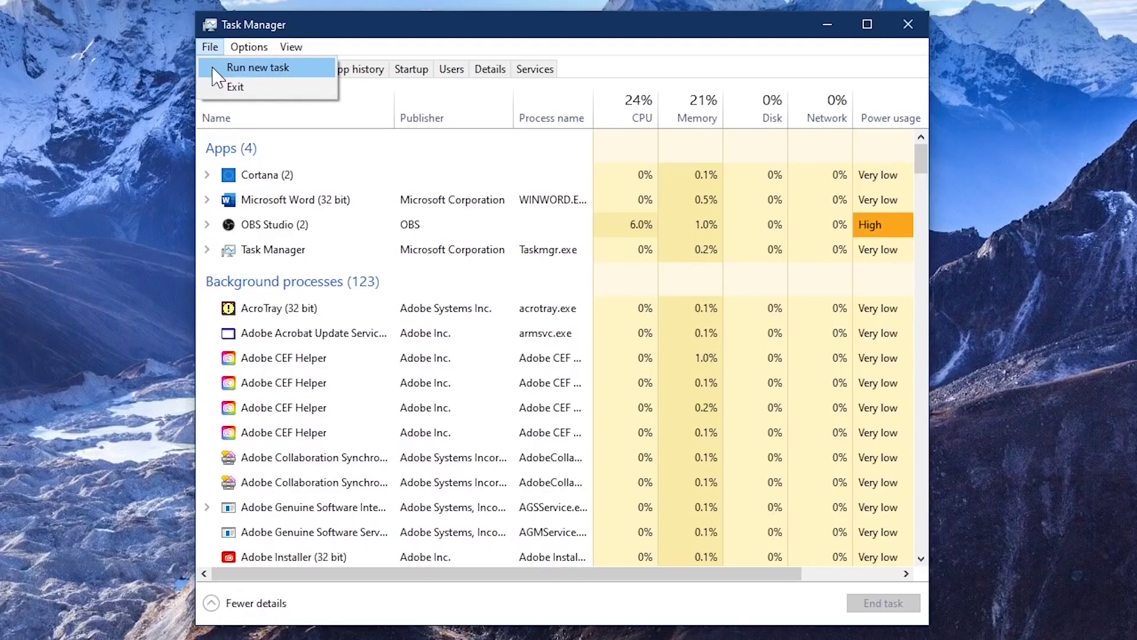
left_click(216, 70)
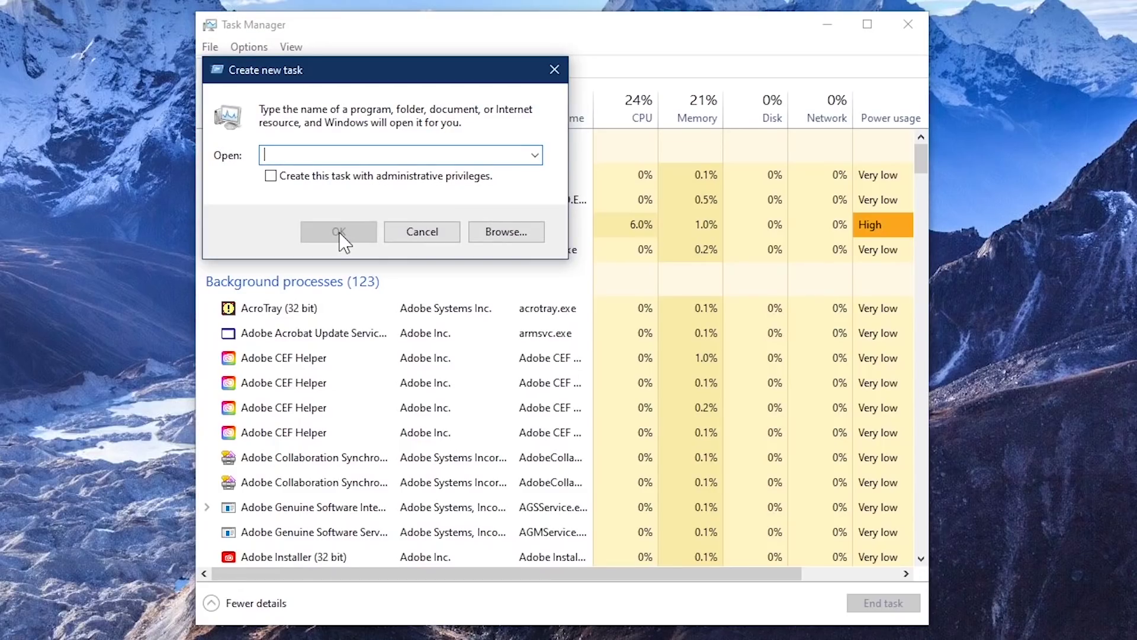
type("explorer")
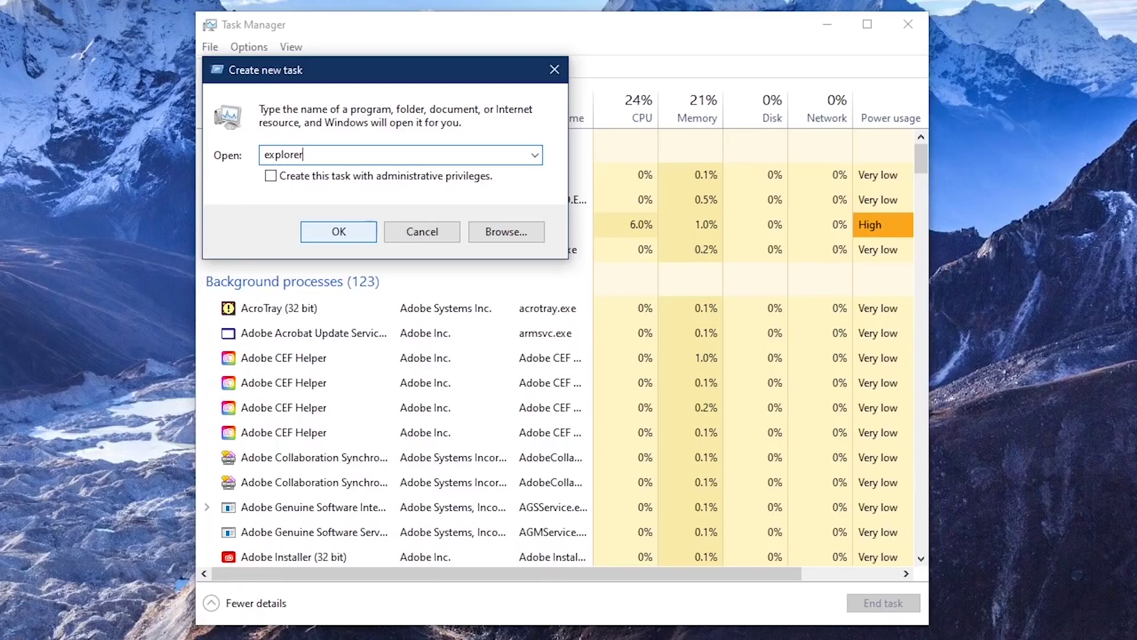
left_click(343, 236)
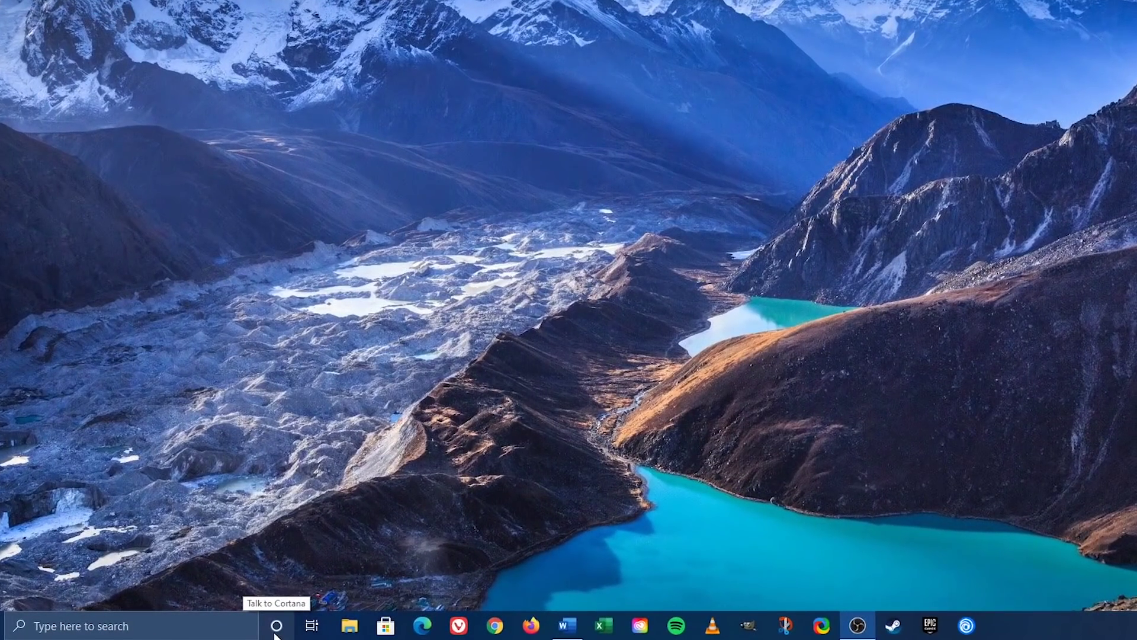
Ask Cortana by voice to "open File Explorer"
left_click(276, 626)
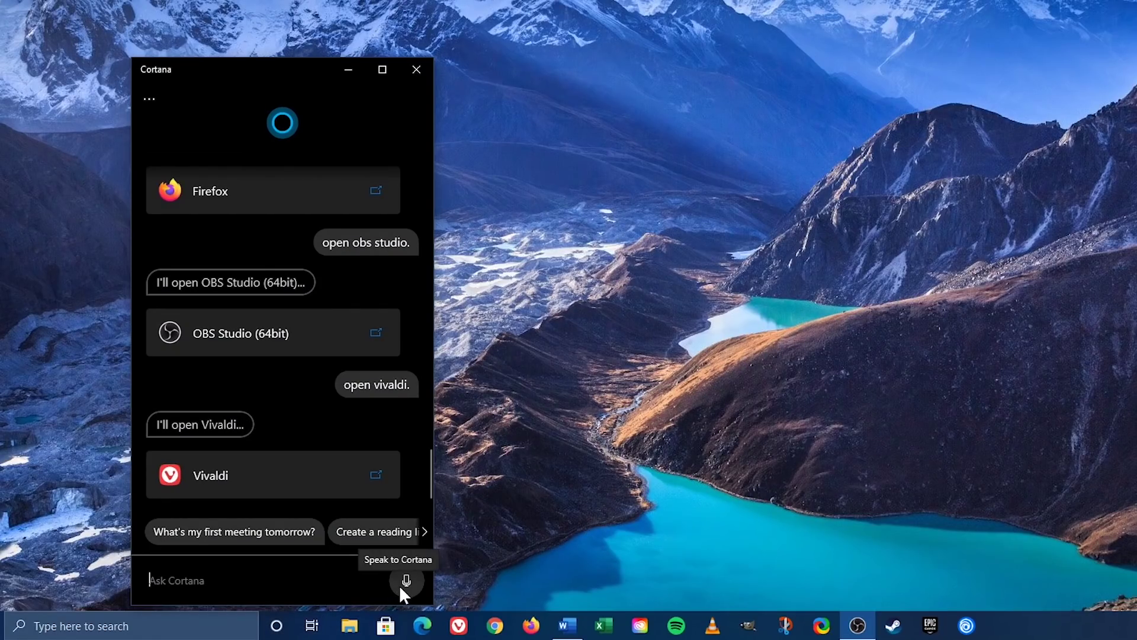
left_click(400, 586)
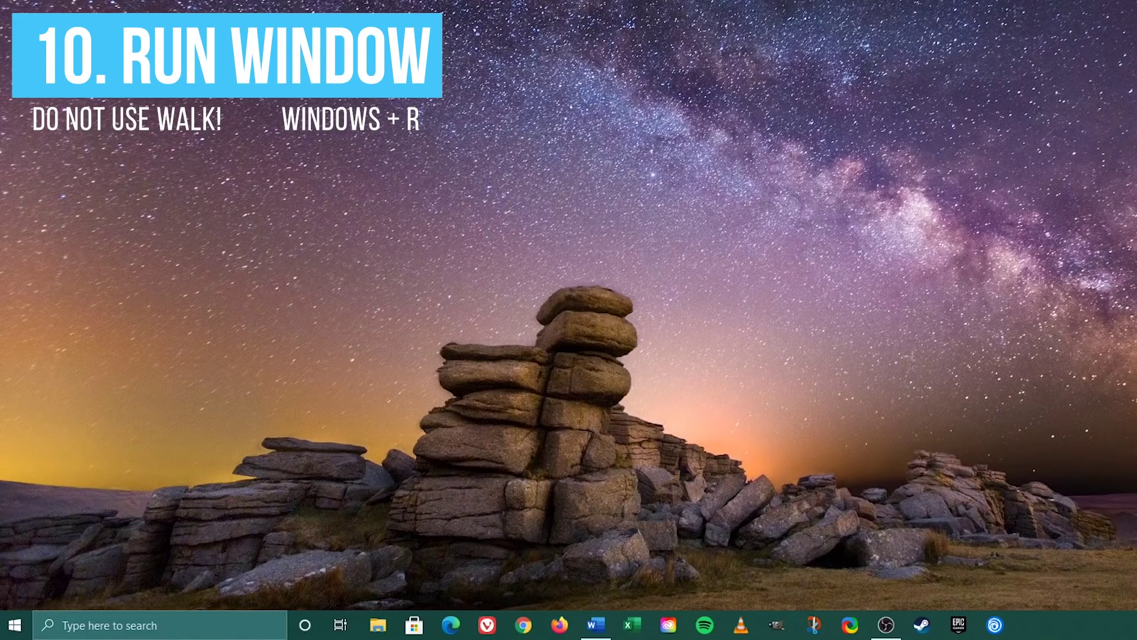
Run 'explorer' from the Win+R Run box to open This PC
key("super+r")
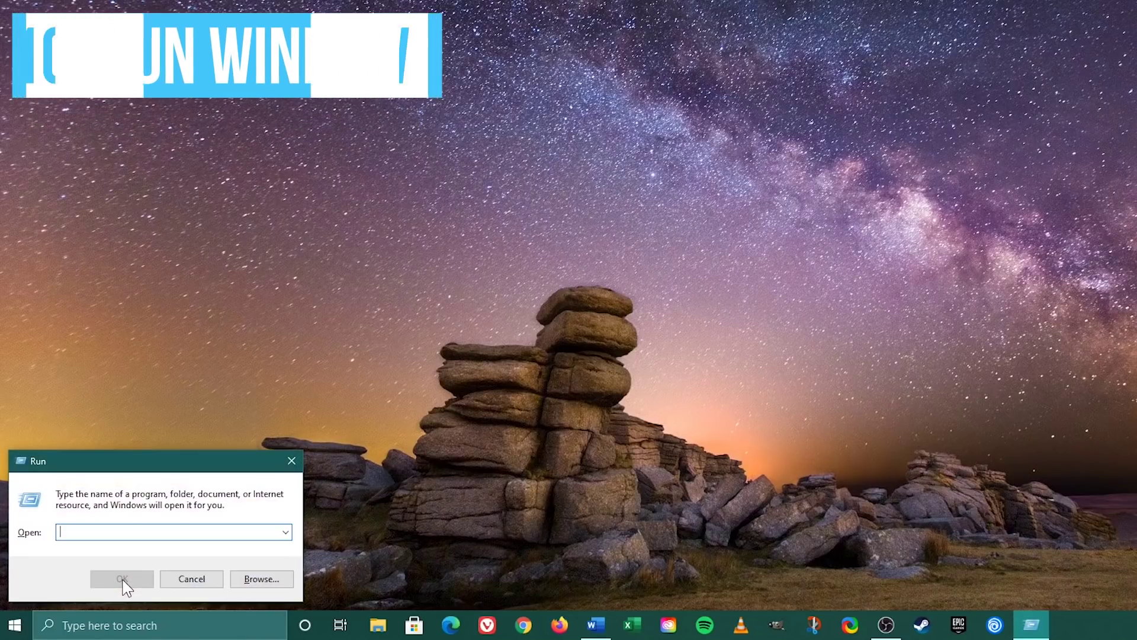
type("explorer")
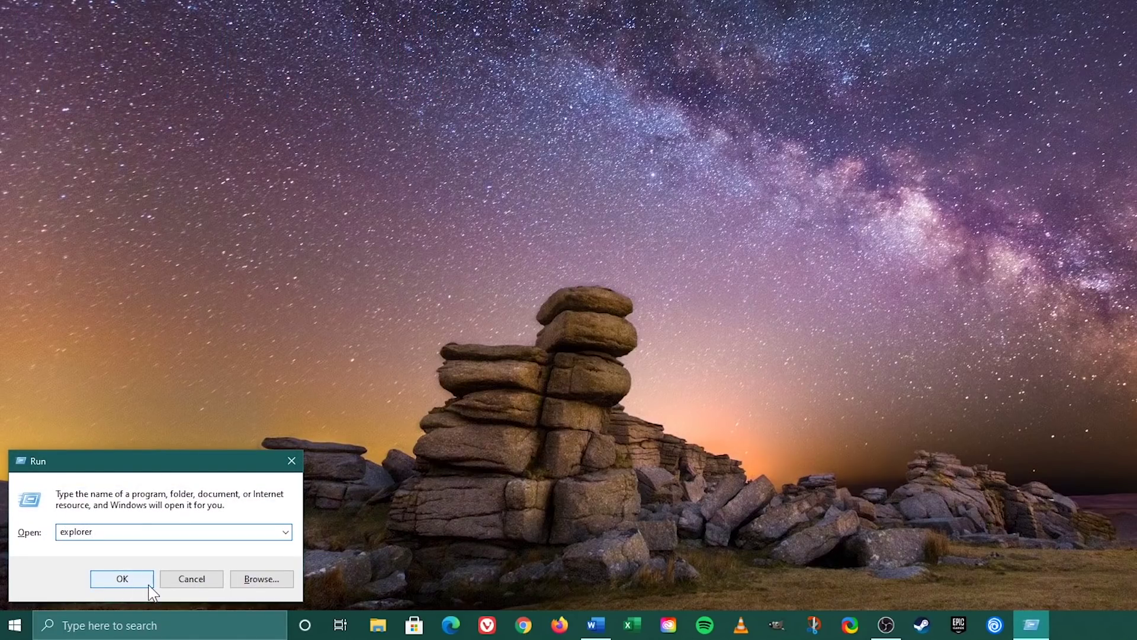
left_click(123, 578)
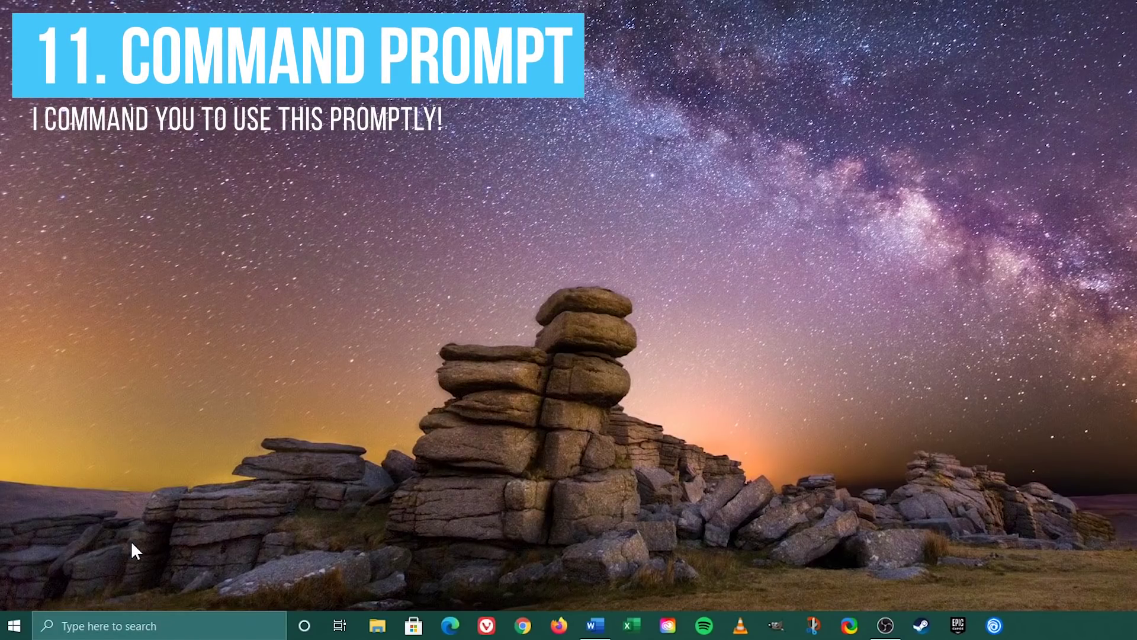
Launch Command Prompt via the 'cmd' search and run 'explorer' in it
left_click(191, 631)
type("cmd")
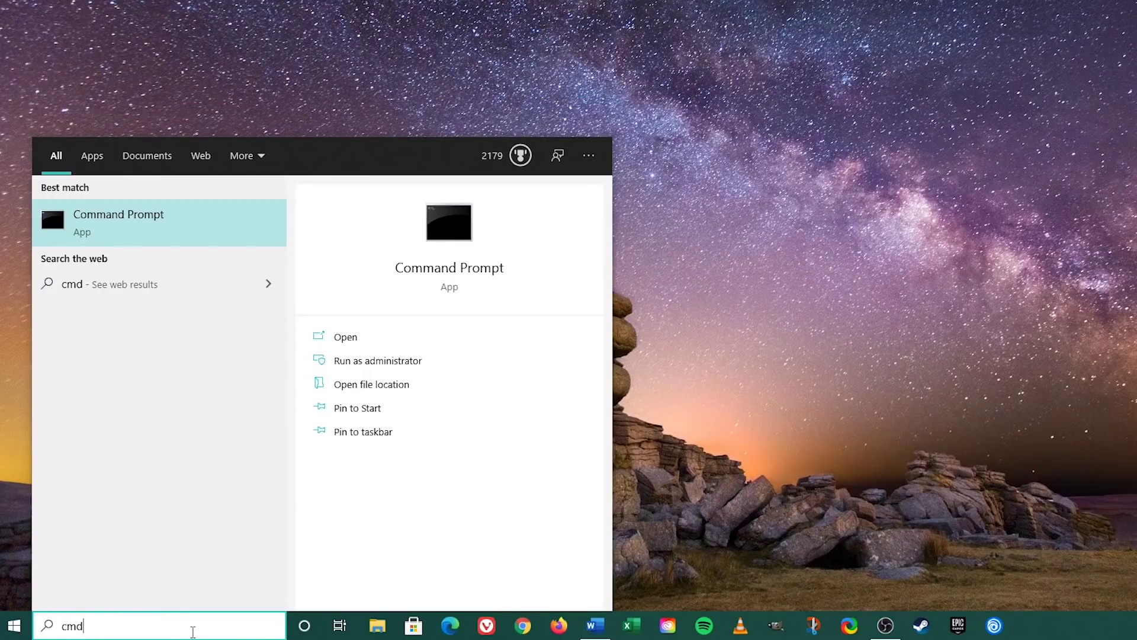
key("Return")
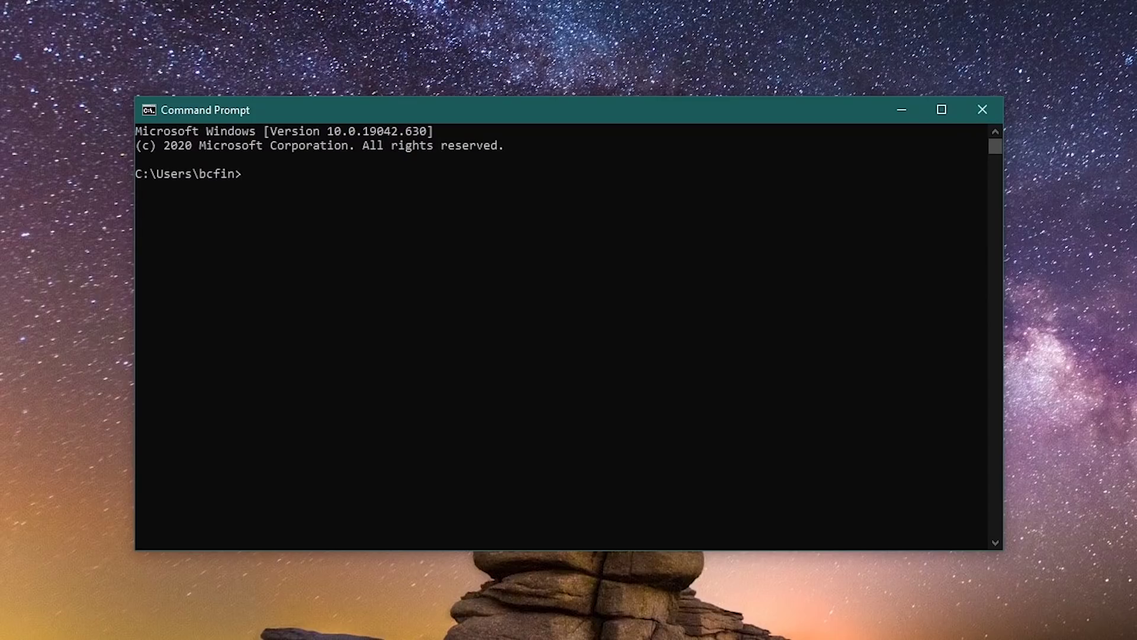
type("explorer")
key("Return")
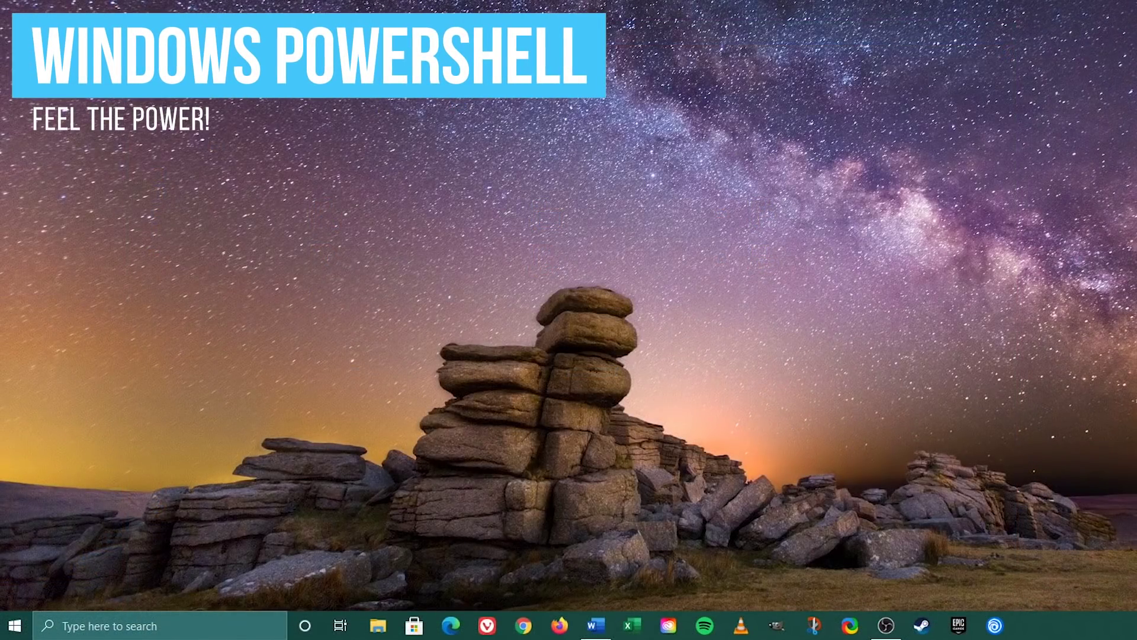
Launch Windows PowerShell via search and run 'explorer' at its prompt
left_click(172, 624)
type("P")
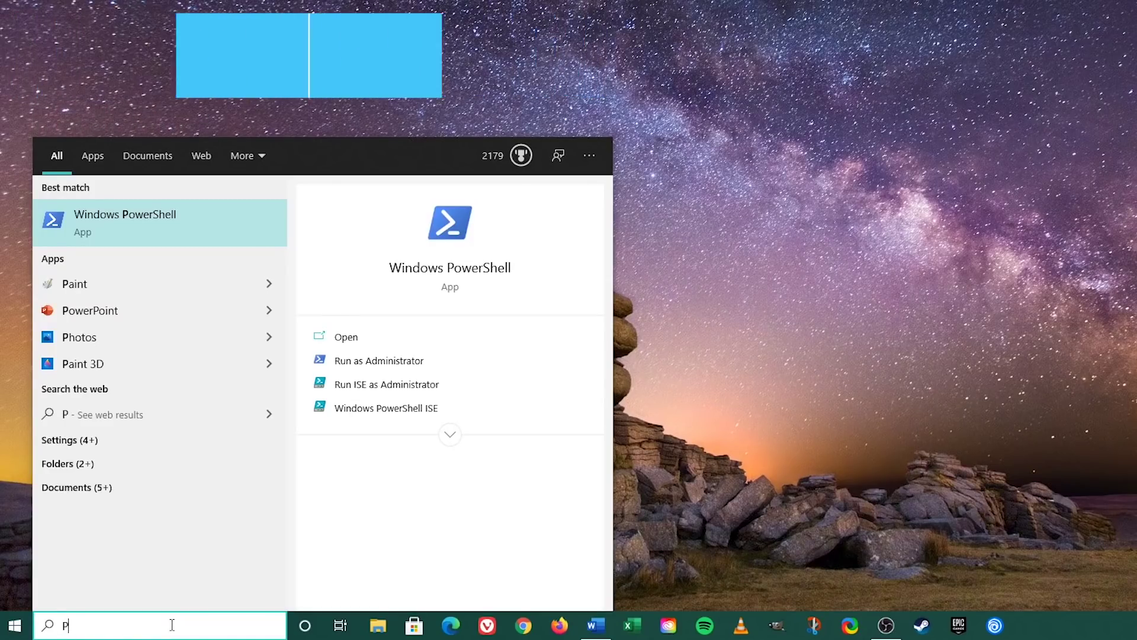
type("owershell")
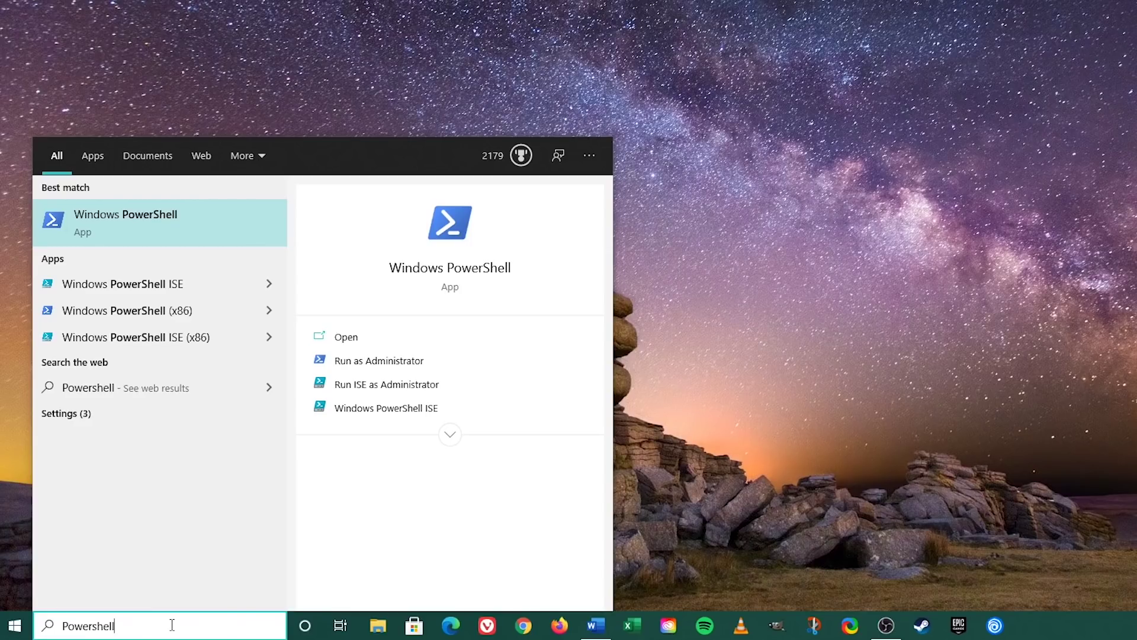
key("Return")
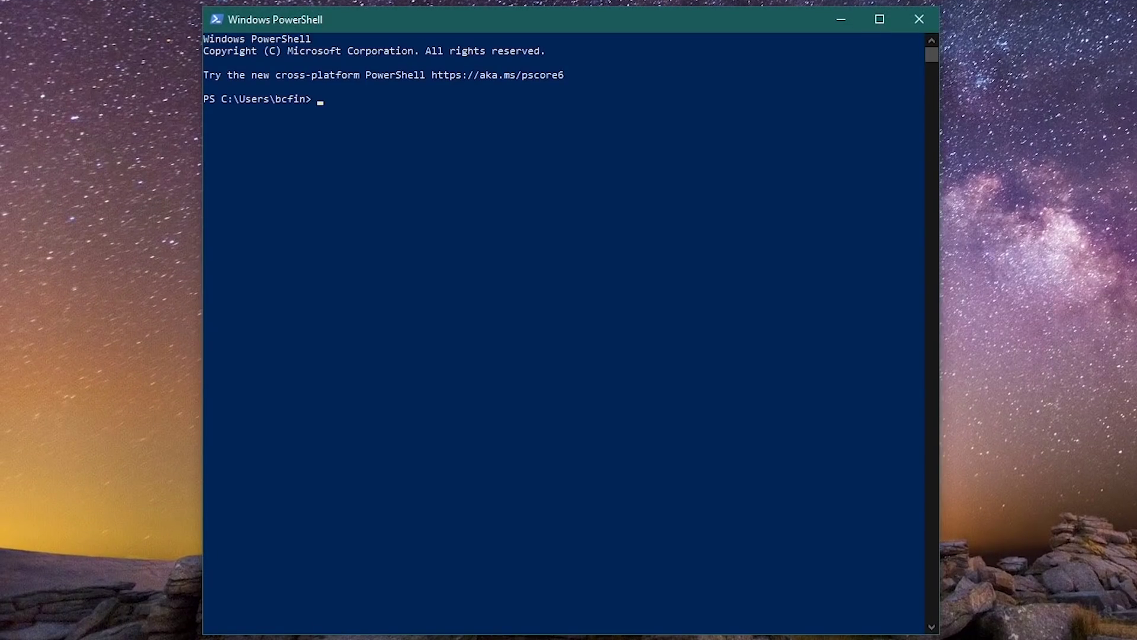
type("explorer")
key("Return")
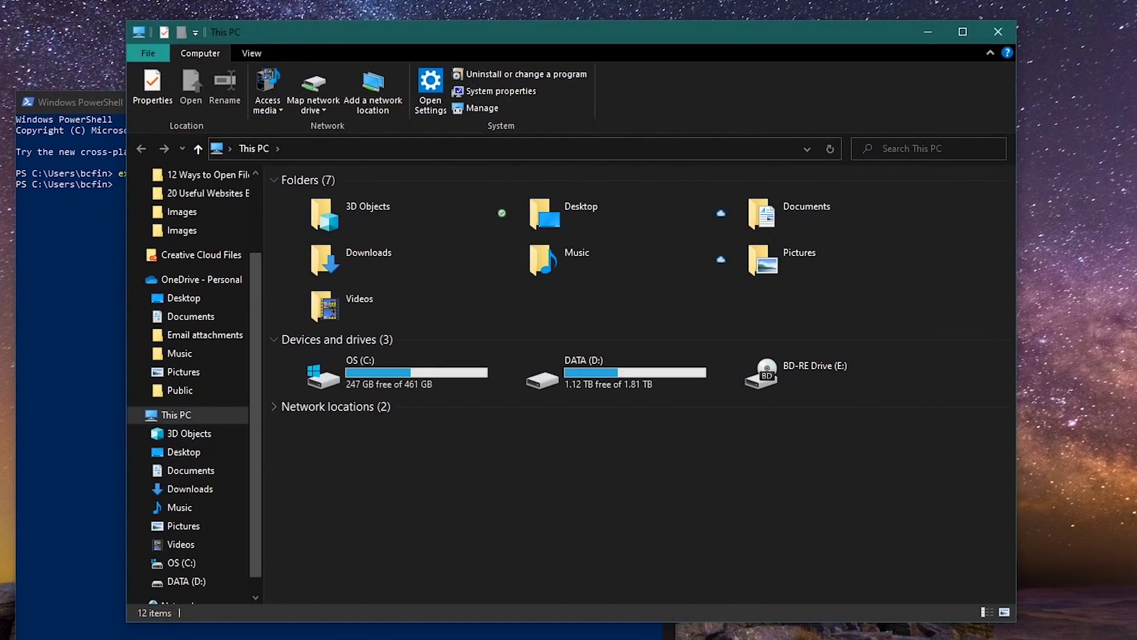